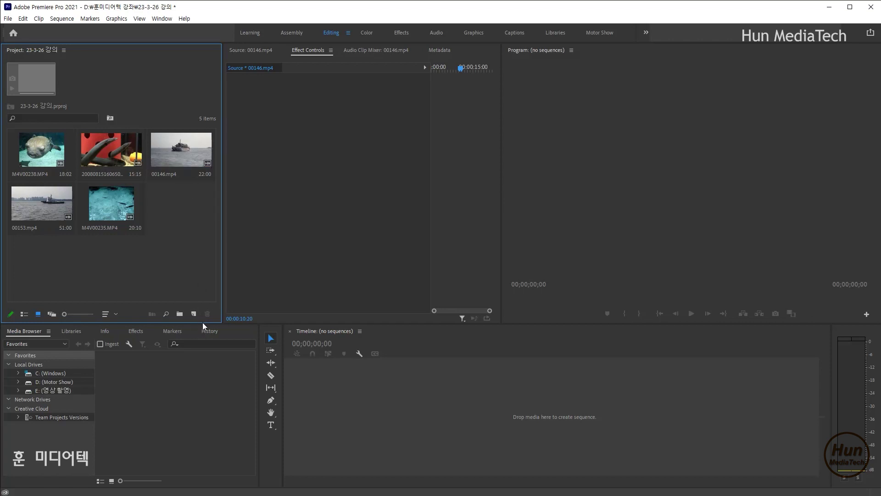
Enlarge the upper panels and select the pufferfish clip M4V00238.MP4 in the Project panel
drag(203, 324, 204, 334)
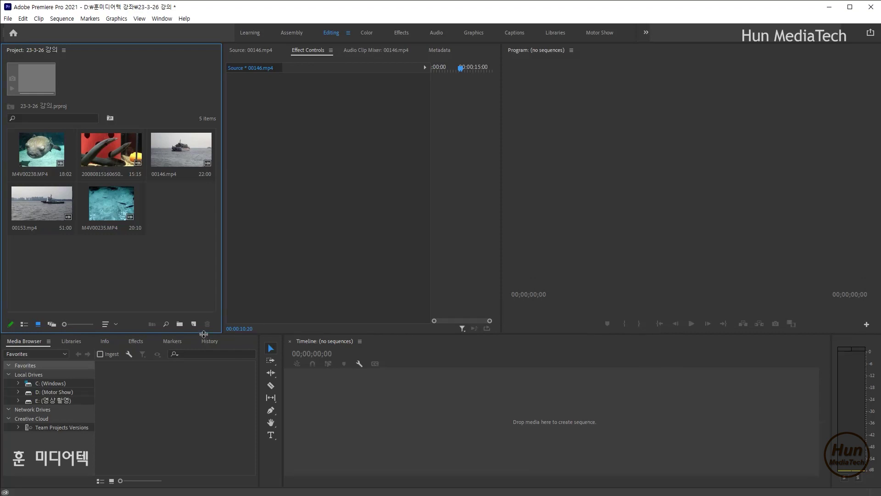
click(48, 159)
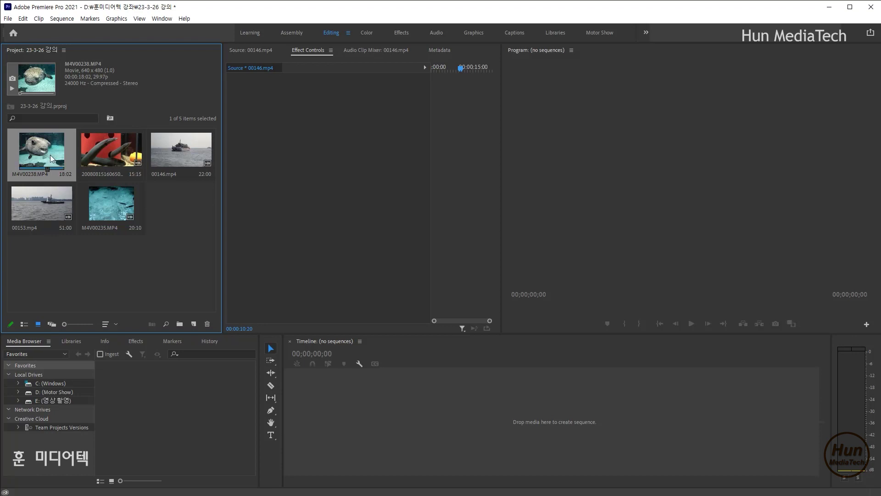
Create a new sequence from M4V00238.MP4 and play it through once
right_click(50, 156)
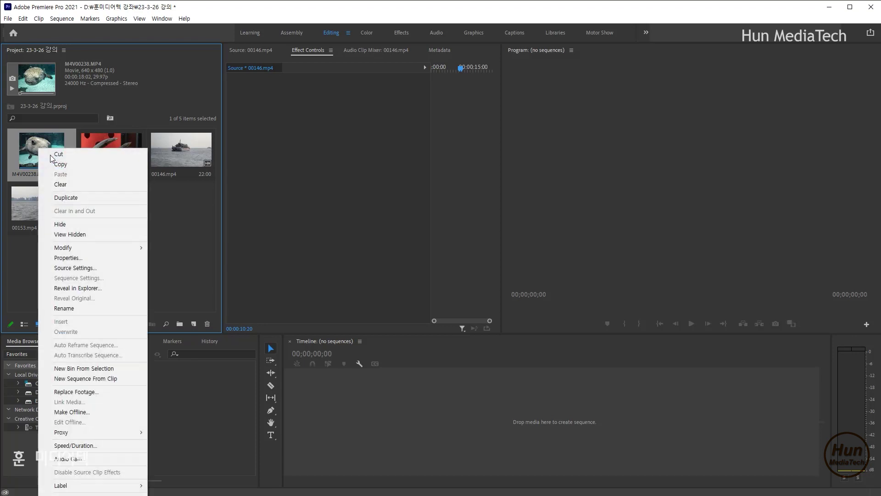
click(109, 379)
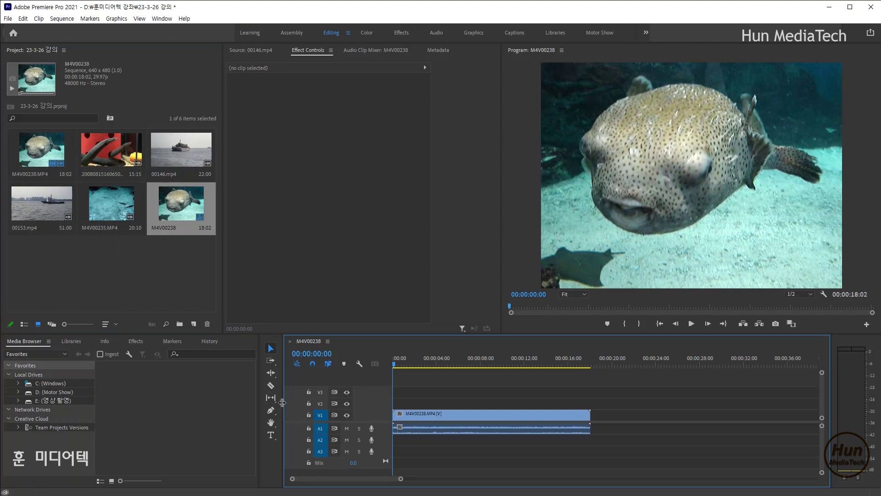
drag(282, 403, 217, 403)
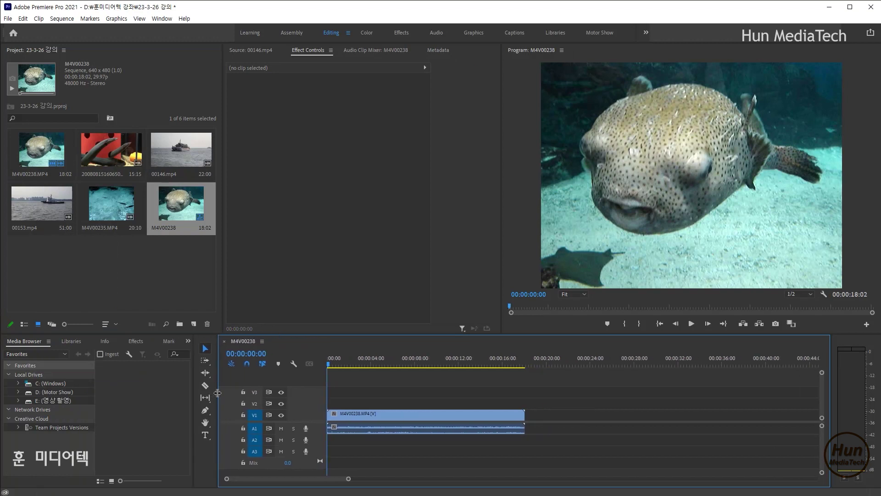
double_click(307, 412)
key(space)
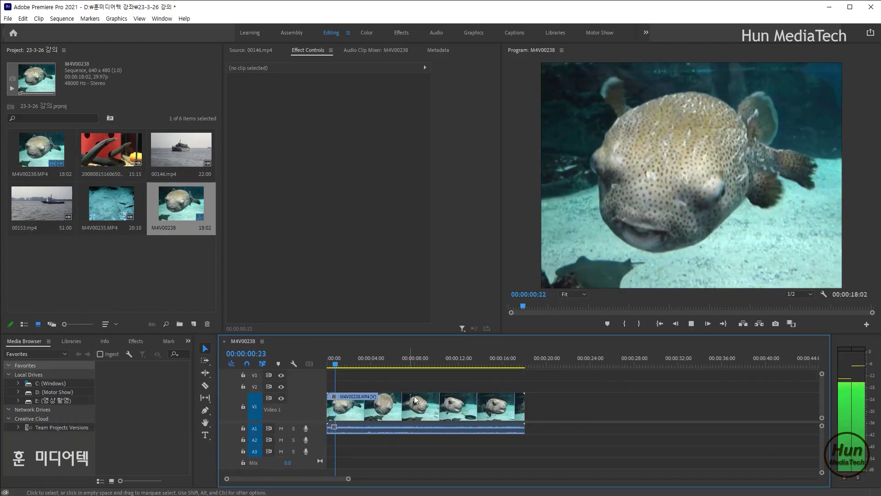
key(space)
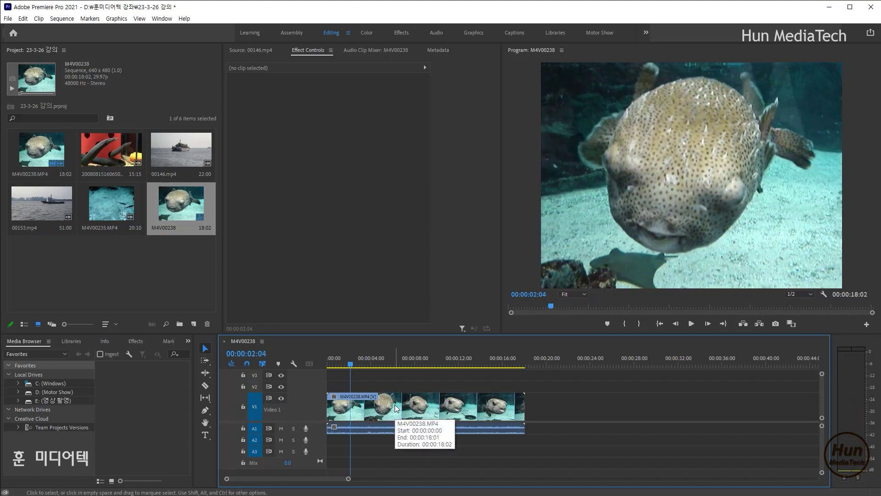
Select the clip on V1 at the sequence start and reveal its Opacity settings in Effect Controls
click(398, 409)
key(Home)
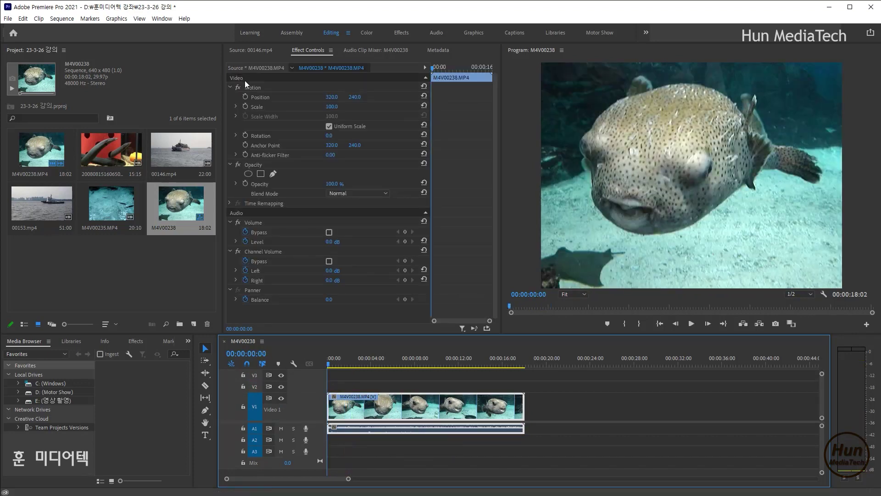
click(258, 164)
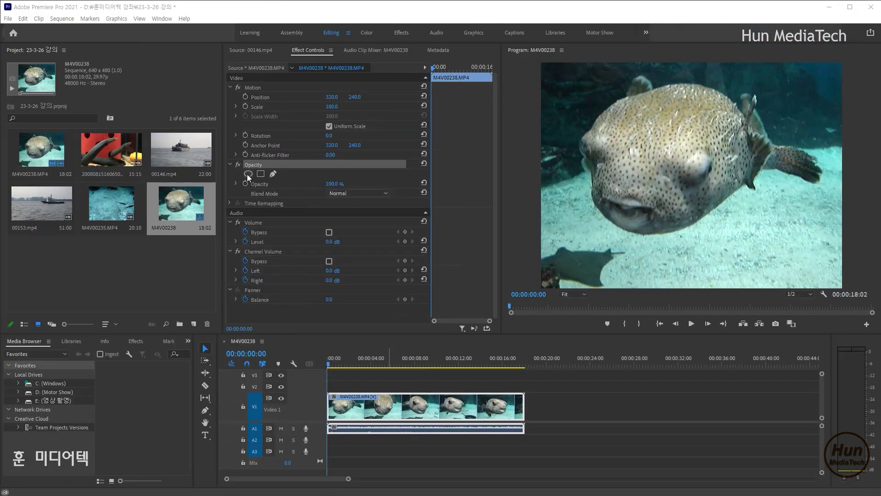
click(236, 184)
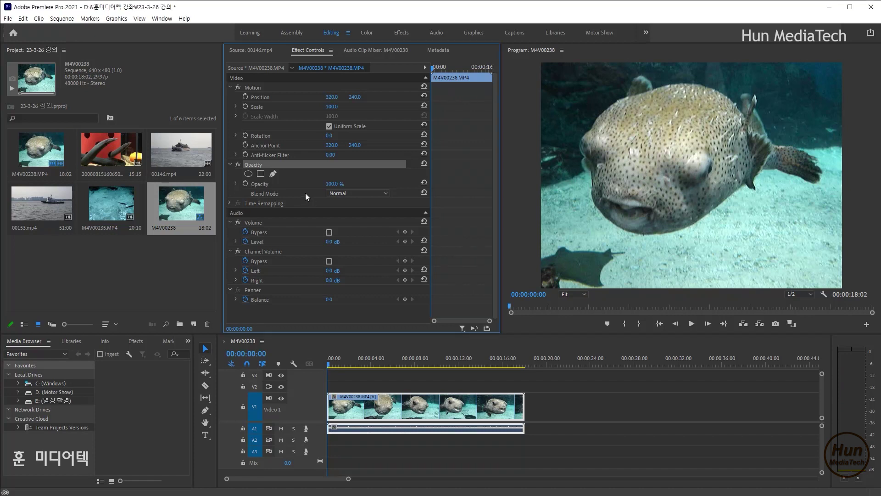
mouse_move(313, 200)
mouse_down()
mouse_move(295, 202)
mouse_move(430, 204)
mouse_up()
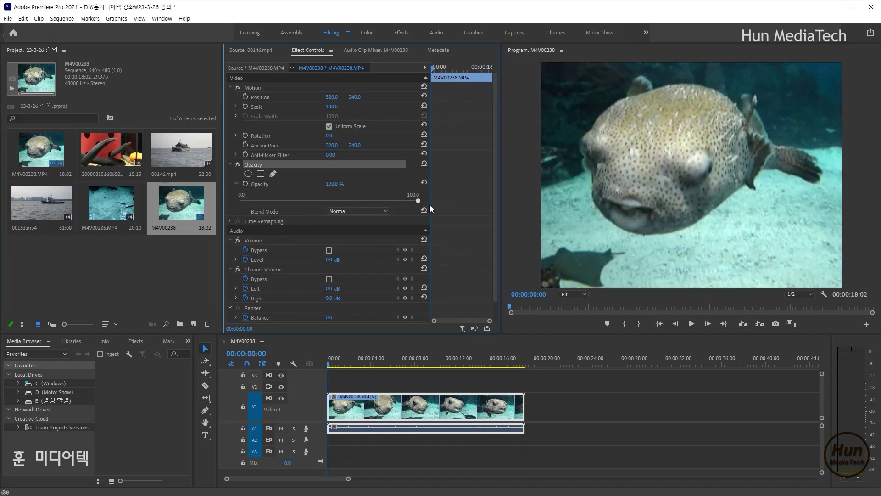
Add an ellipse mask and shape it into a circle over the fish's body, expanded outward
click(249, 173)
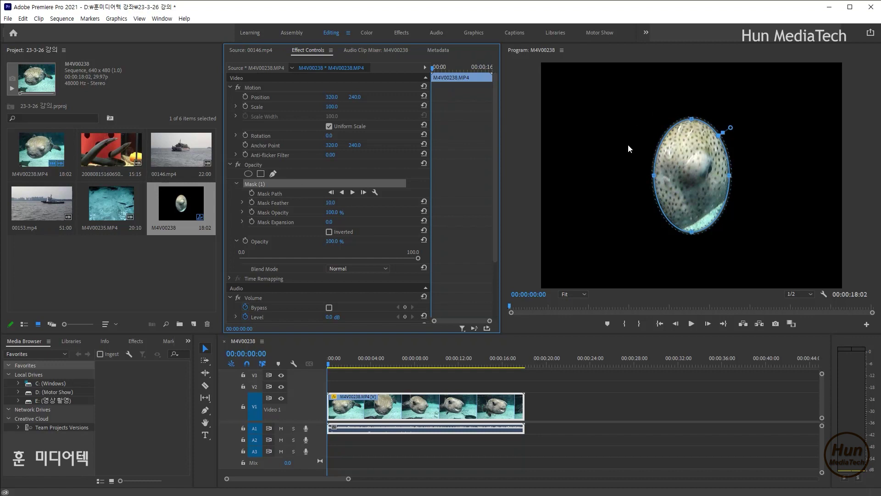
drag(577, 334, 578, 362)
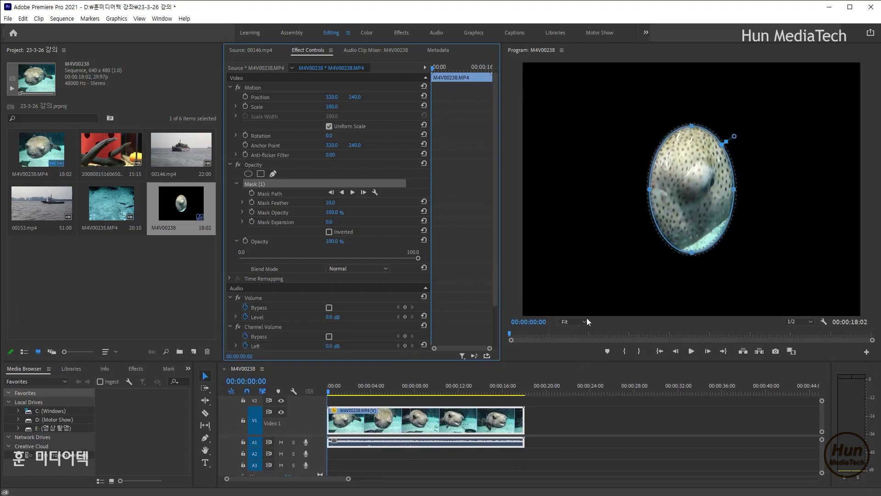
drag(648, 188, 606, 191)
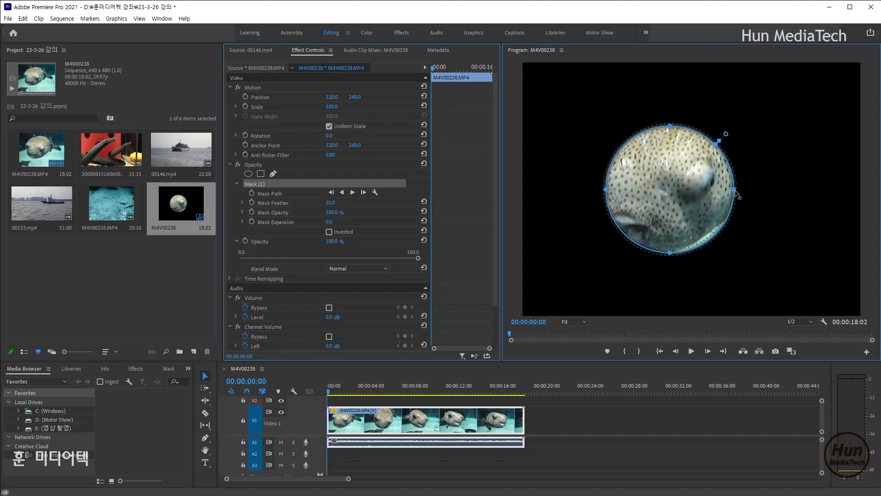
drag(735, 189, 737, 190)
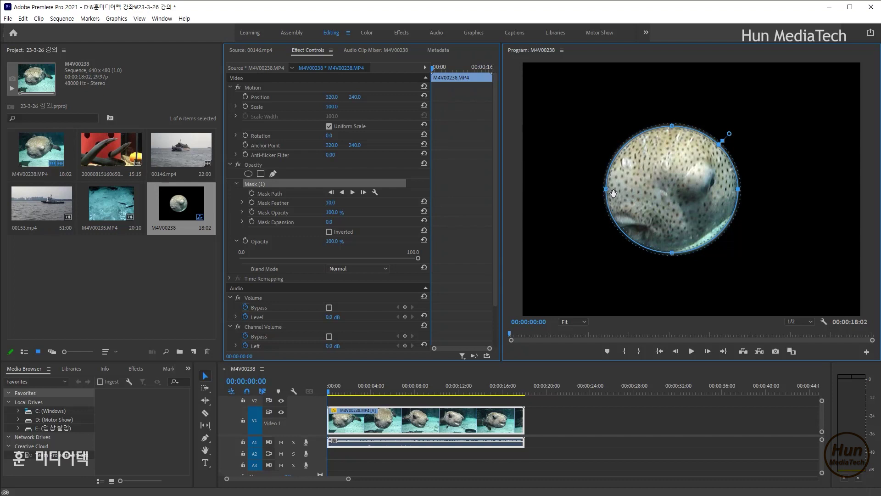
drag(669, 185, 671, 179)
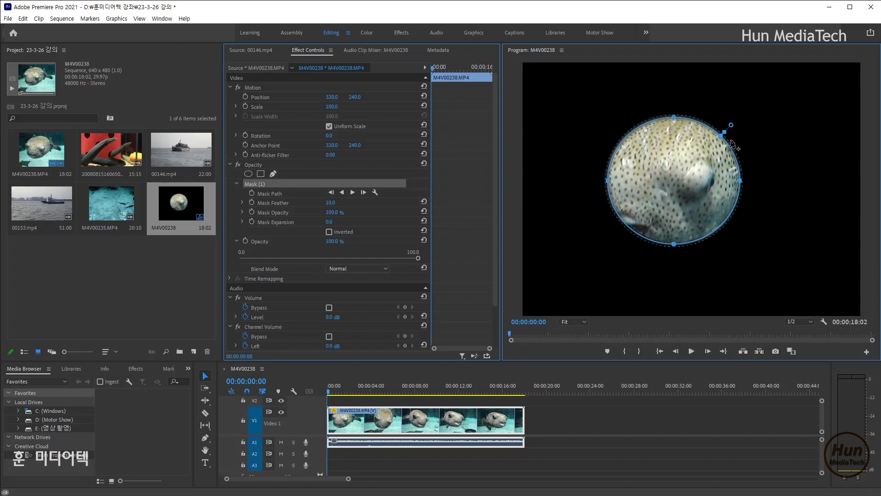
drag(724, 132, 746, 121)
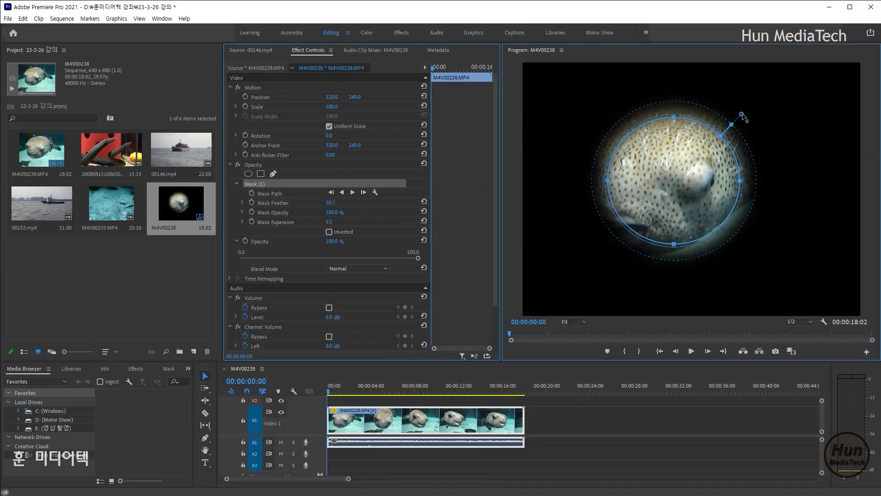
Set the mask feather to 36.3 and try different Mask Opacity values
mouse_move(746, 120)
mouse_down()
mouse_move(758, 112)
mouse_move(745, 129)
mouse_up()
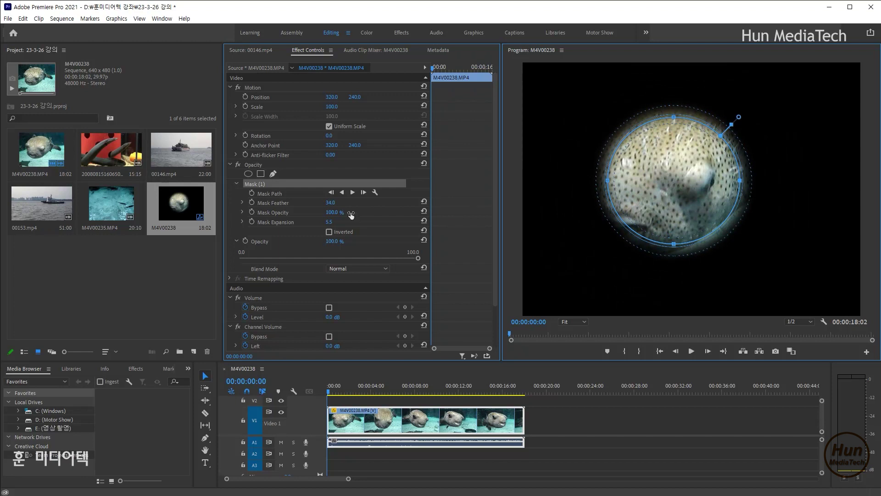
click(242, 203)
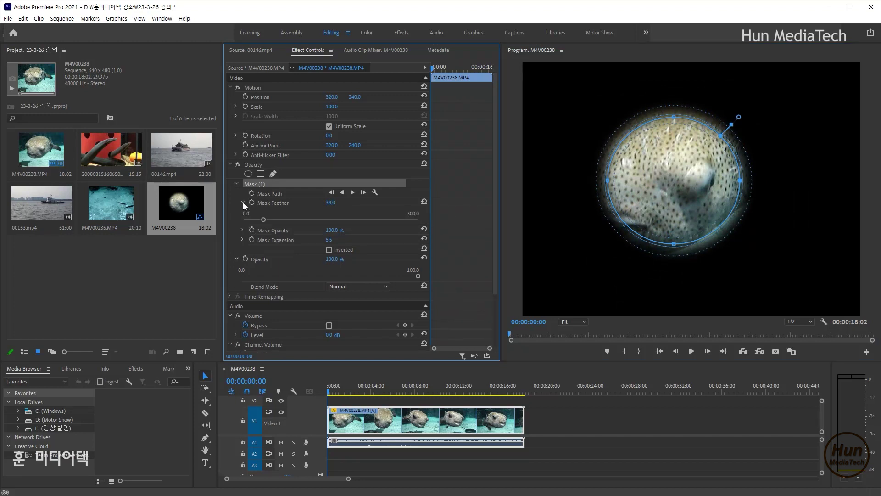
drag(263, 219, 264, 221)
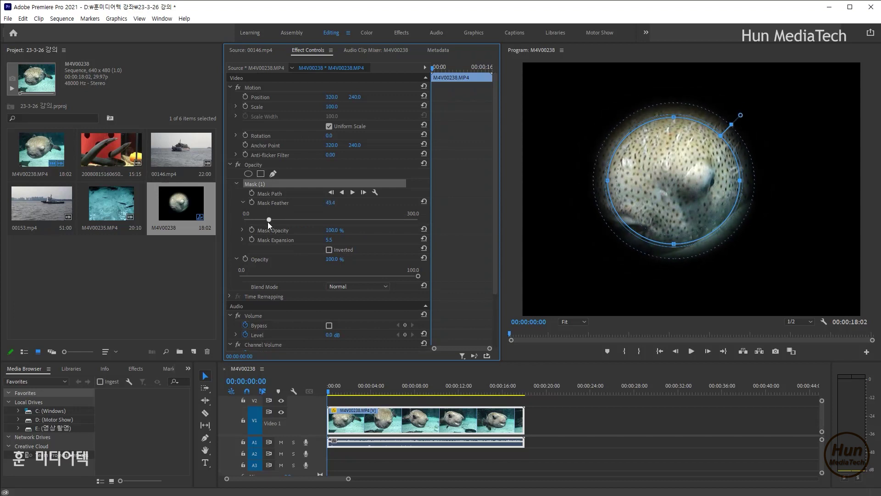
click(242, 230)
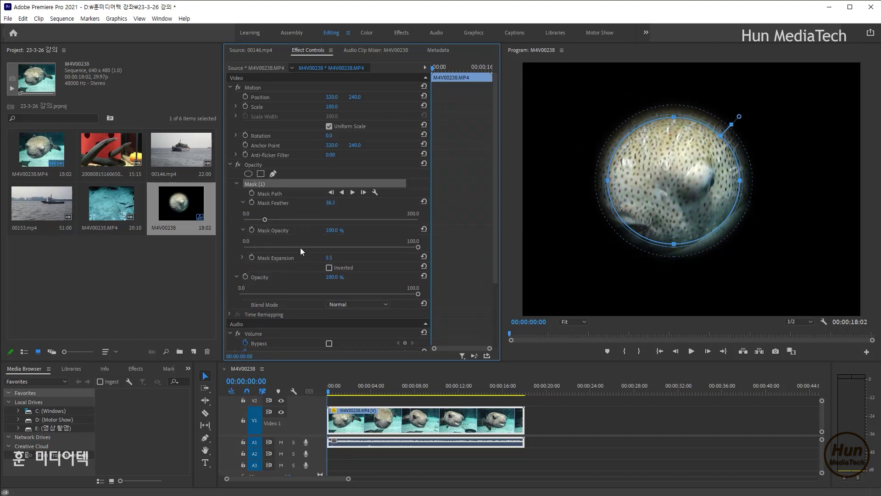
mouse_move(419, 248)
mouse_down()
mouse_move(328, 246)
mouse_move(429, 250)
mouse_up()
Bring the circular mask's Mask Expansion back to 0
click(243, 258)
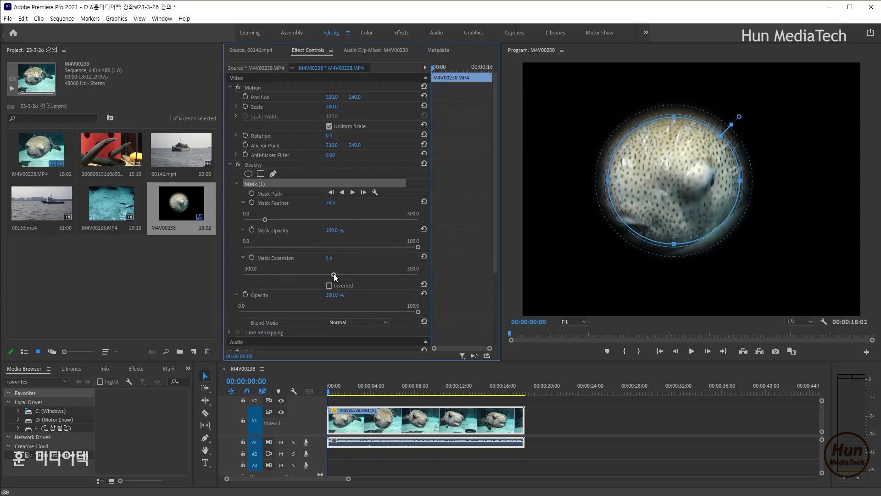
drag(334, 273, 313, 273)
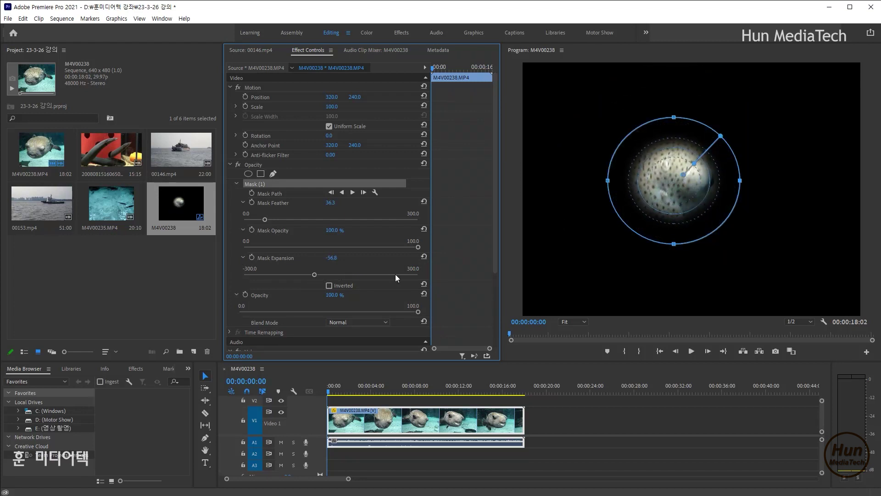
drag(432, 274, 405, 270)
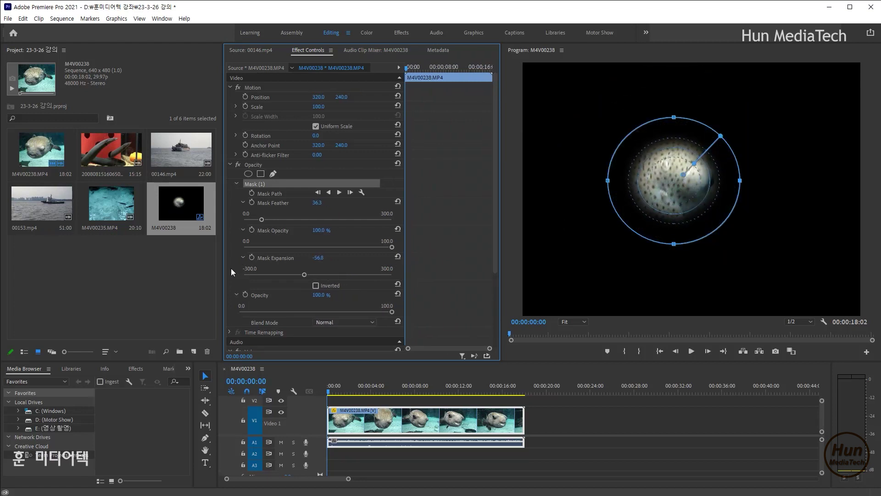
drag(222, 268, 196, 271)
mouse_move(285, 275)
mouse_down()
mouse_move(260, 274)
mouse_move(382, 271)
mouse_move(271, 272)
mouse_move(361, 274)
mouse_move(292, 274)
mouse_move(301, 275)
mouse_up()
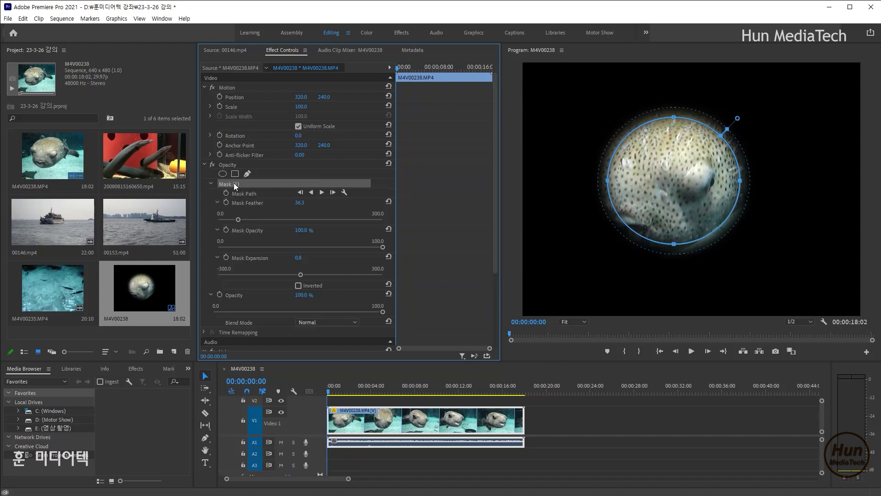
Replace the circular mask with a rectangle mask on the pufferfish clip
key(Delete)
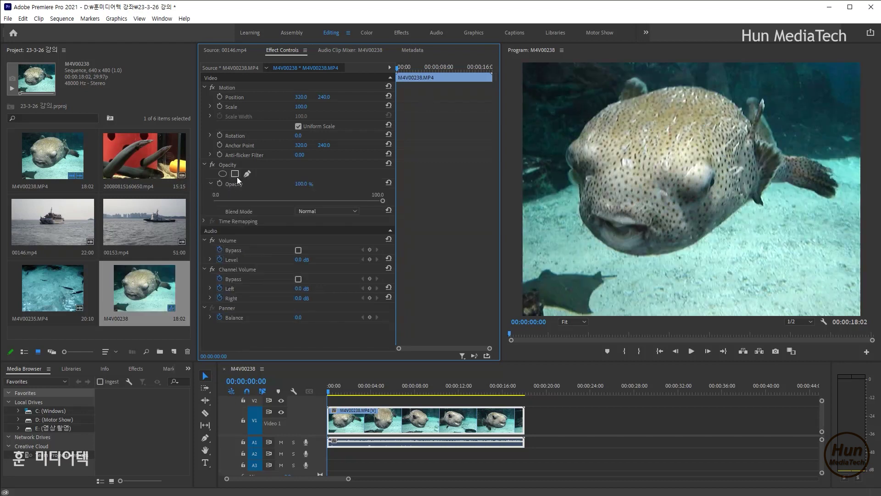
click(235, 174)
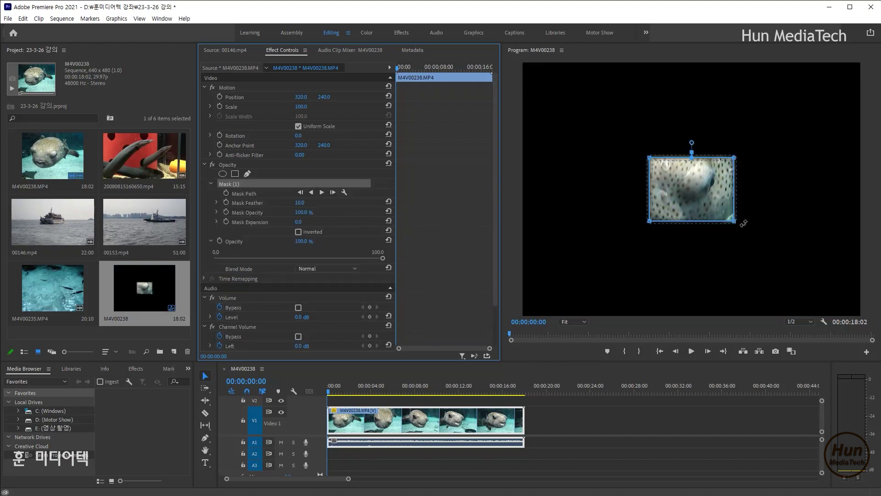
drag(734, 221, 748, 238)
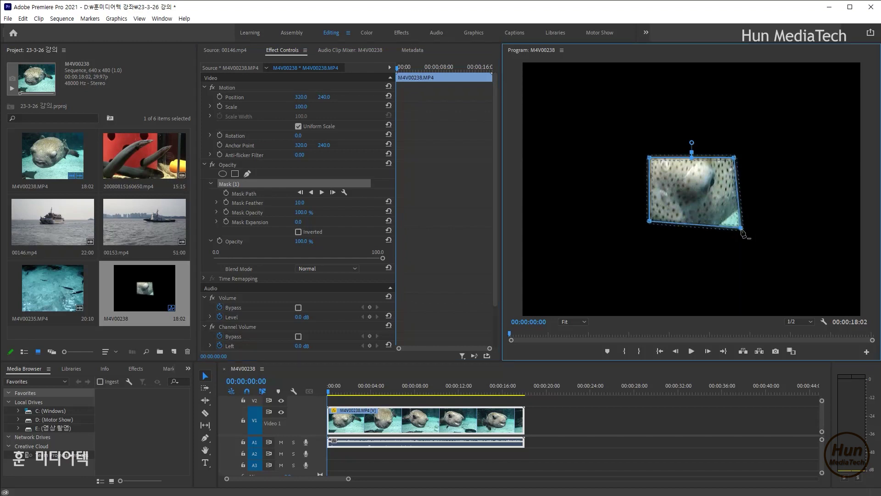
key(ctrl+z)
Give the rectangle mask feather 26.7, slightly lower opacity, expansion -7.5, and invert it
click(215, 202)
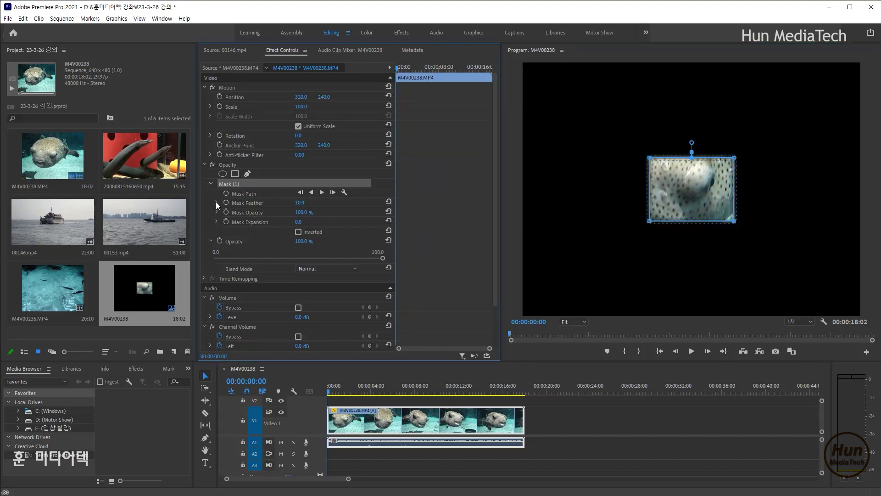
mouse_move(224, 219)
mouse_down()
mouse_move(246, 220)
mouse_move(233, 219)
mouse_up()
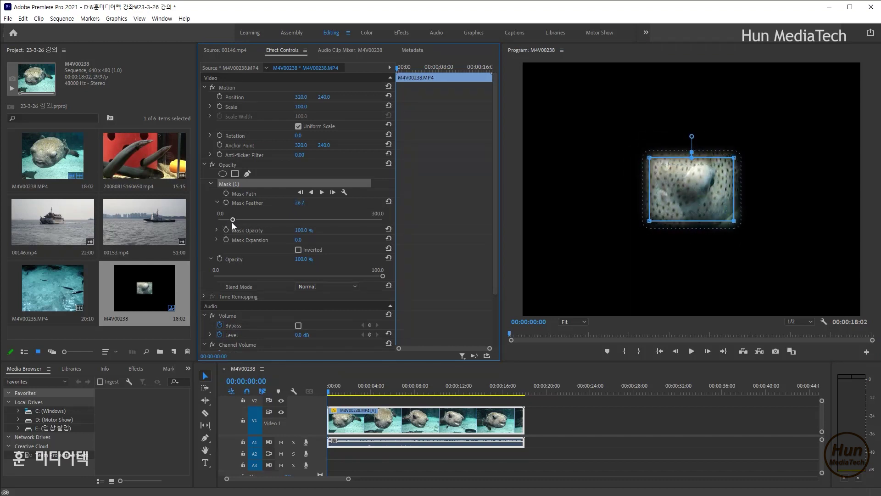
click(216, 229)
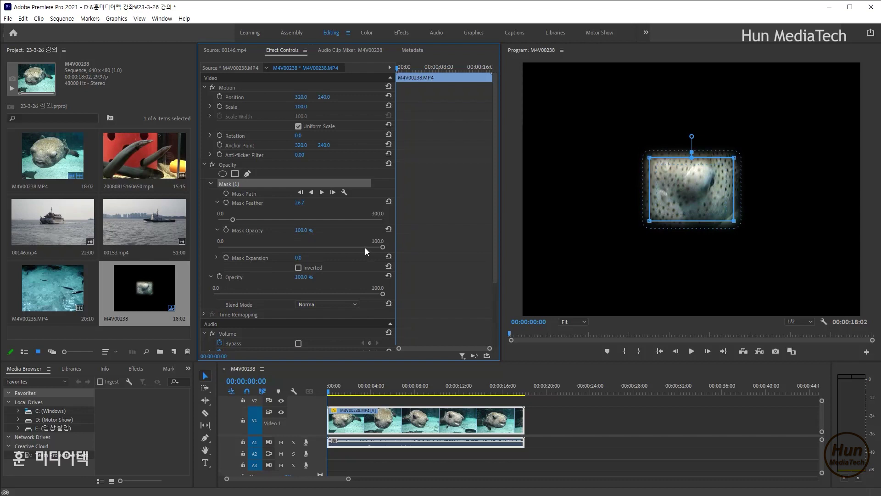
drag(365, 247, 386, 249)
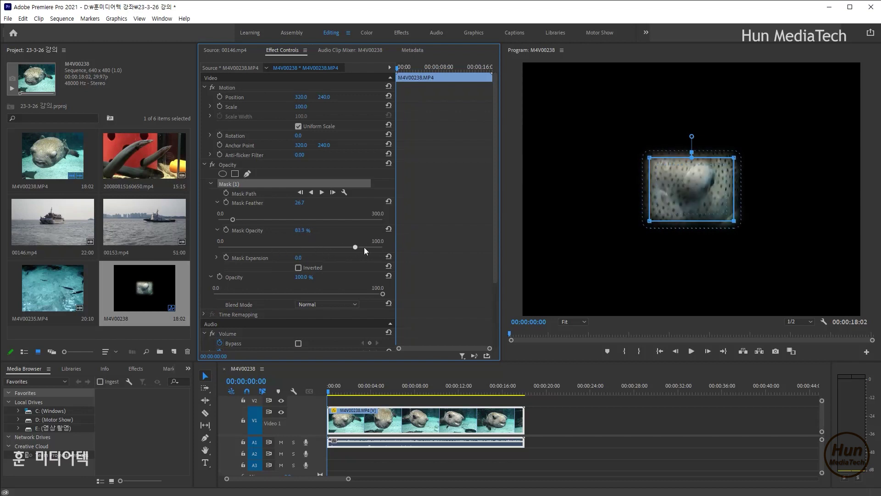
click(217, 257)
drag(302, 273, 298, 274)
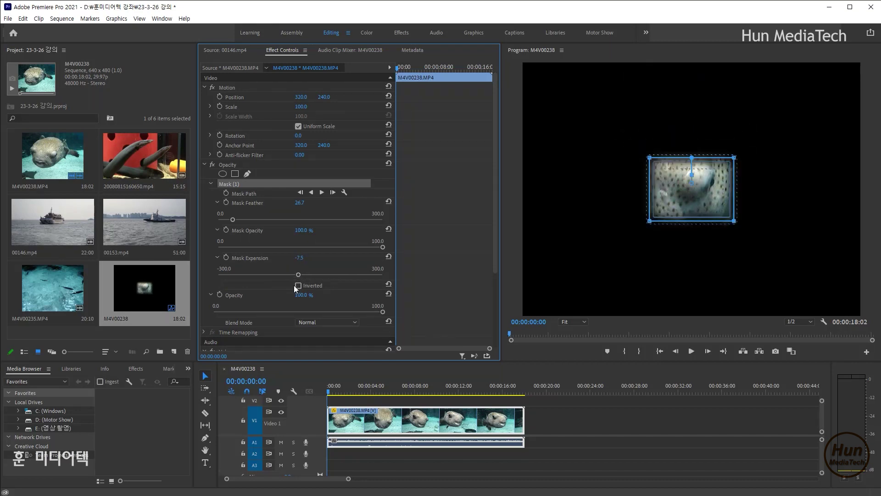
click(297, 285)
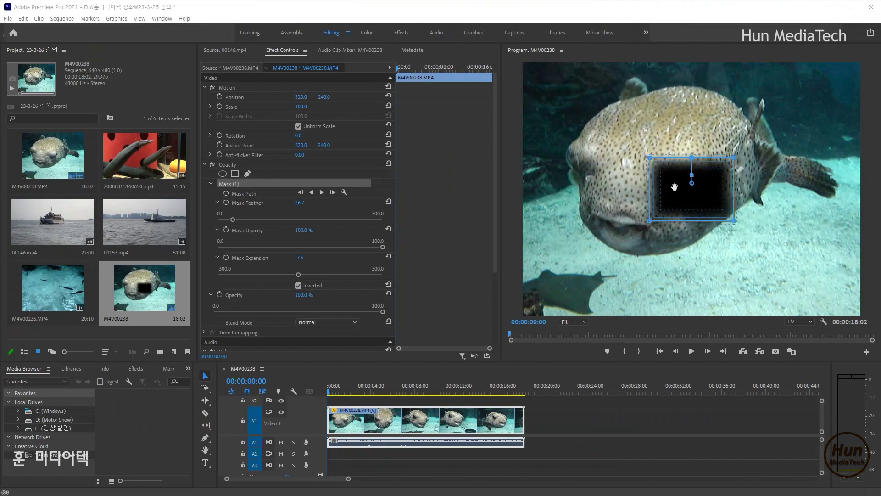
Delete the rectangle mask and start a pen mask with points along the fish's head and face
click(230, 183)
key(Delete)
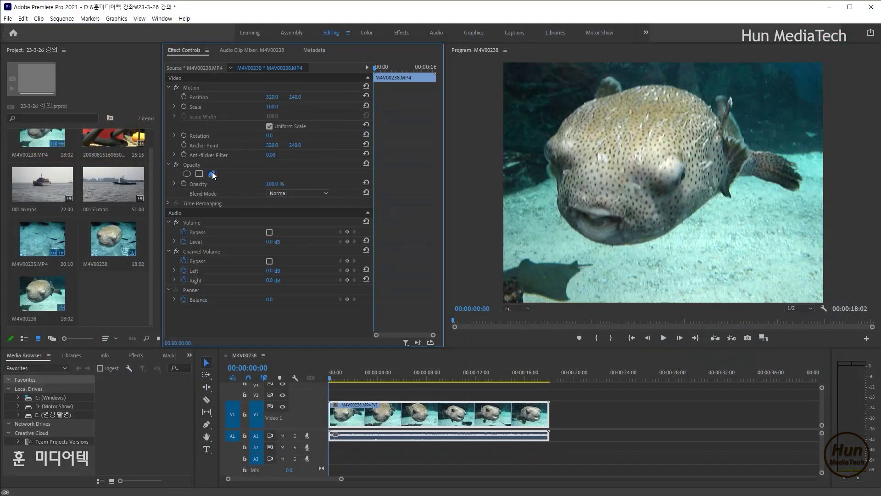
click(212, 174)
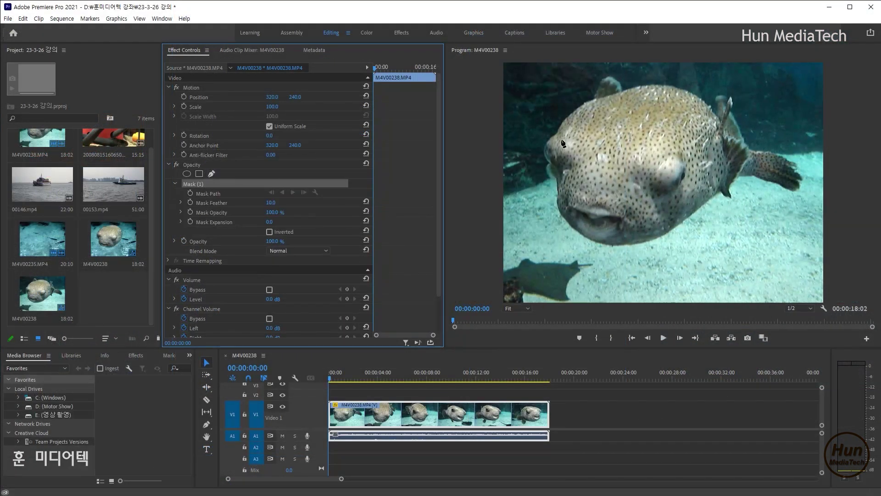
click(575, 112)
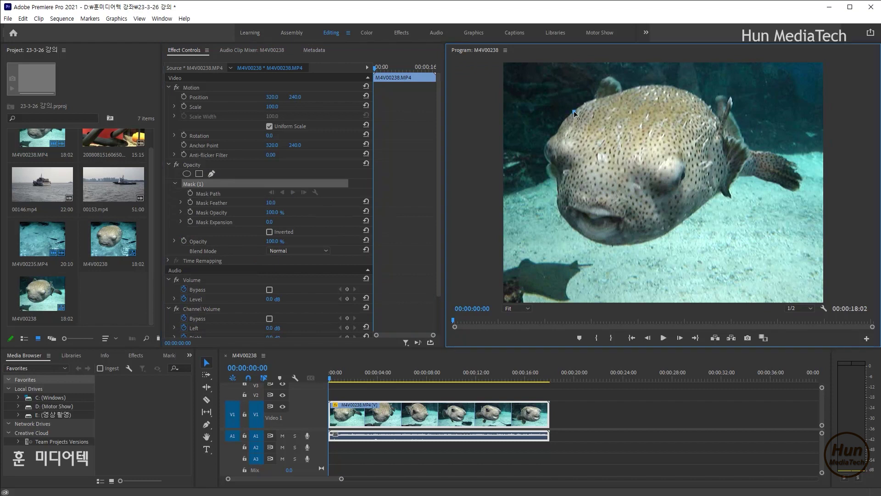
click(556, 133)
drag(549, 163, 551, 169)
click(563, 221)
Continue the mask points along the jaw, belly and back to close it around the pufferfish
drag(610, 246, 625, 247)
drag(676, 227, 724, 189)
drag(725, 148, 728, 138)
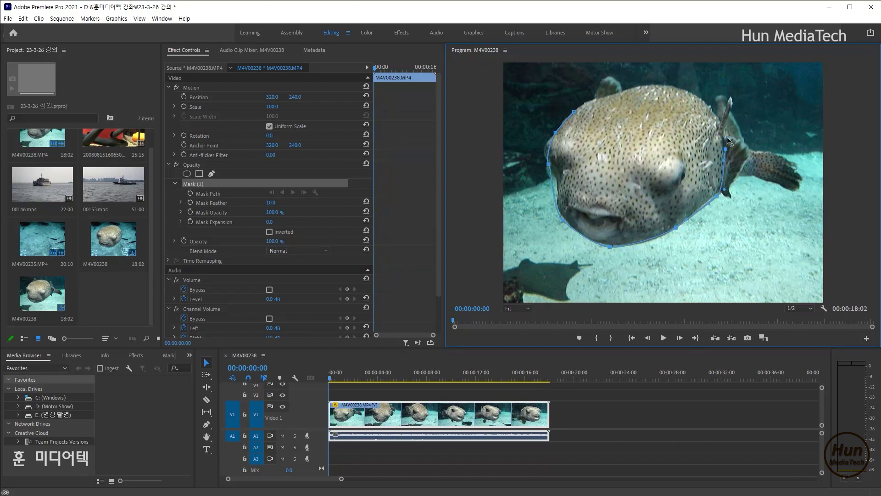
mouse_move(702, 99)
mouse_down()
mouse_move(621, 90)
mouse_move(574, 114)
mouse_up()
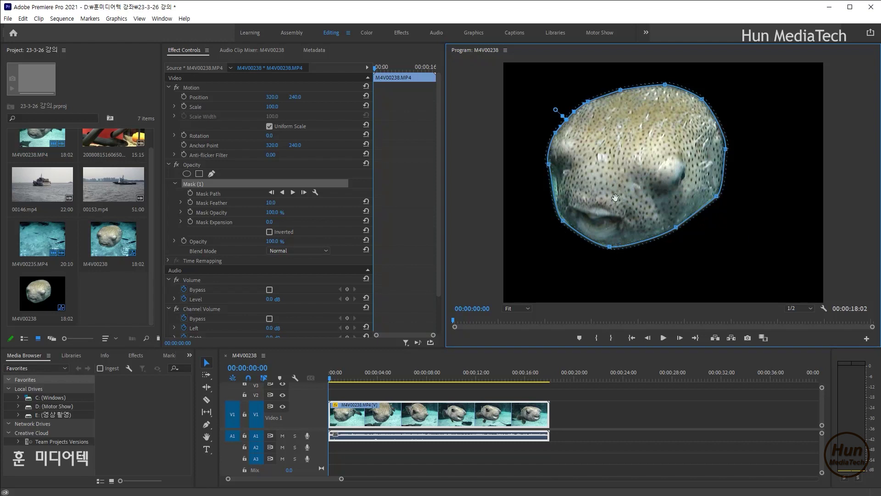
mouse_move(334, 381)
mouse_down()
mouse_move(361, 382)
mouse_move(329, 380)
mouse_up()
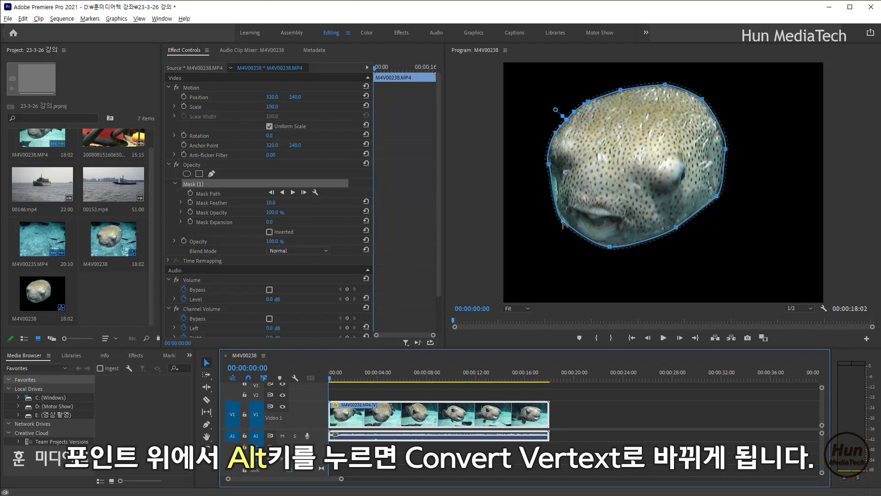
Rework the mask's lower-left vertices so the edge follows the pufferfish's jaw
click(563, 221)
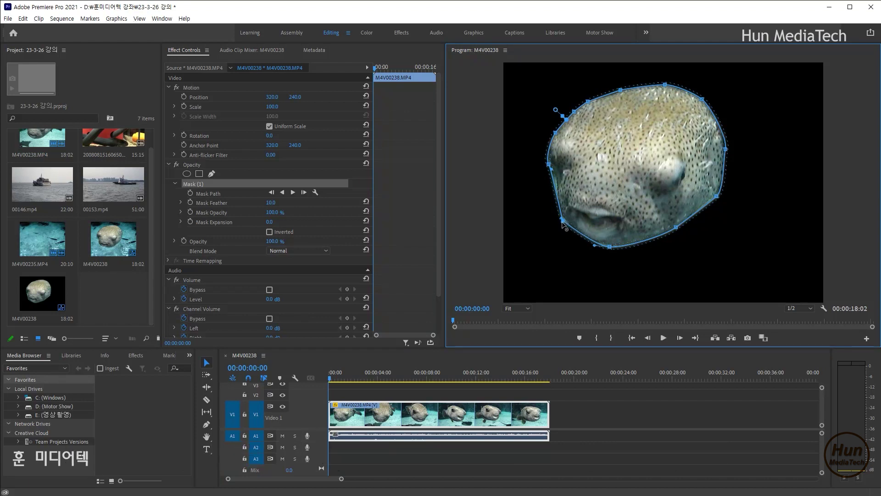
drag(565, 227, 564, 225)
alt+click(563, 221)
drag(563, 223, 566, 225)
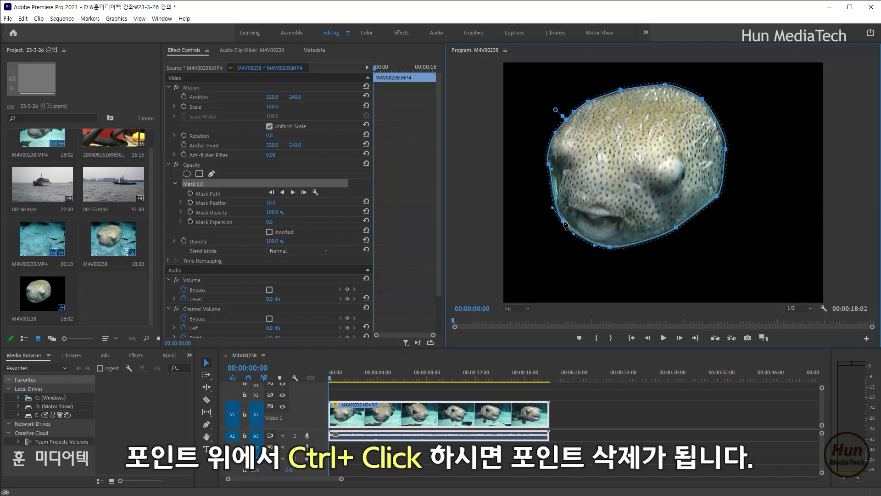
ctrl+click(564, 222)
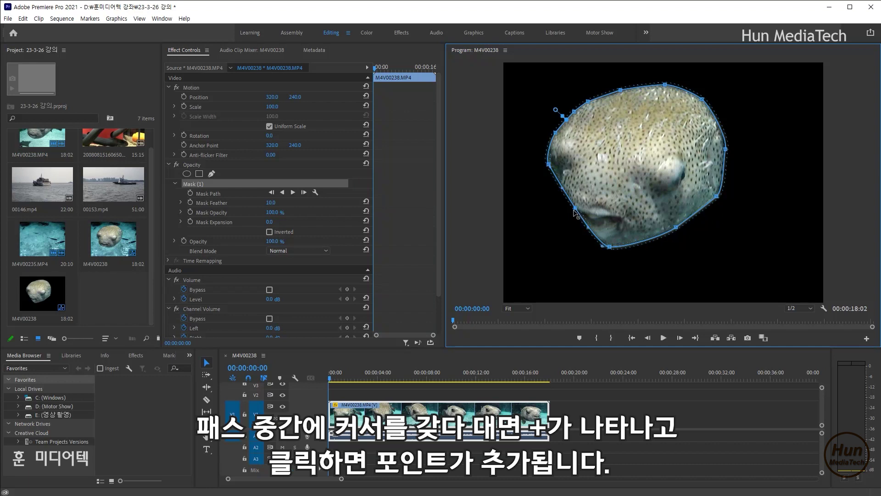
drag(577, 212, 561, 221)
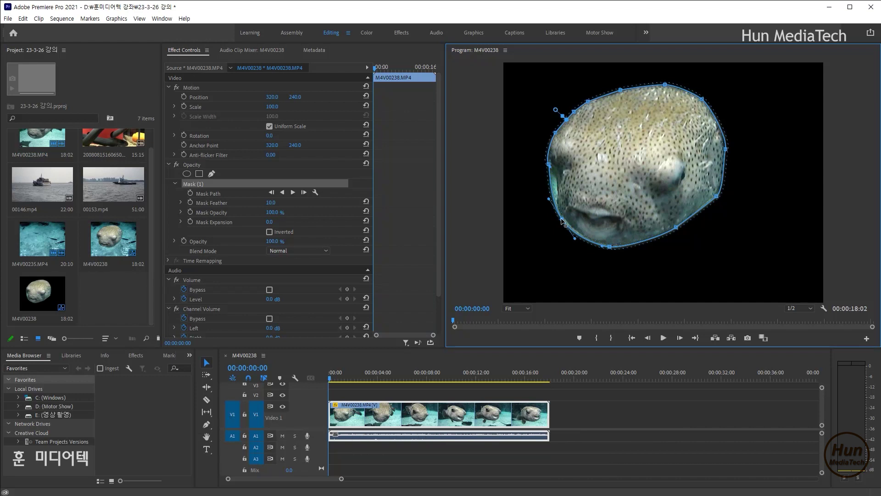
click(584, 238)
Make audio track A1 taller and give the timeline panel more room
click(323, 449)
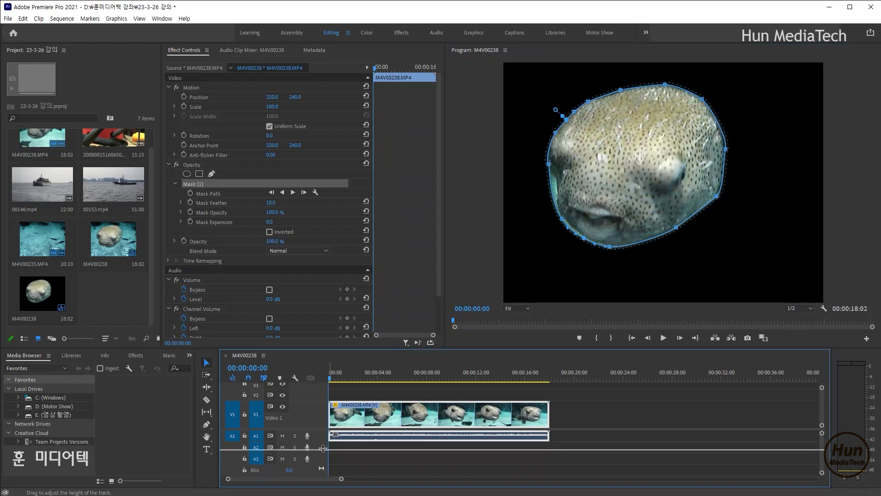
drag(323, 448, 323, 449)
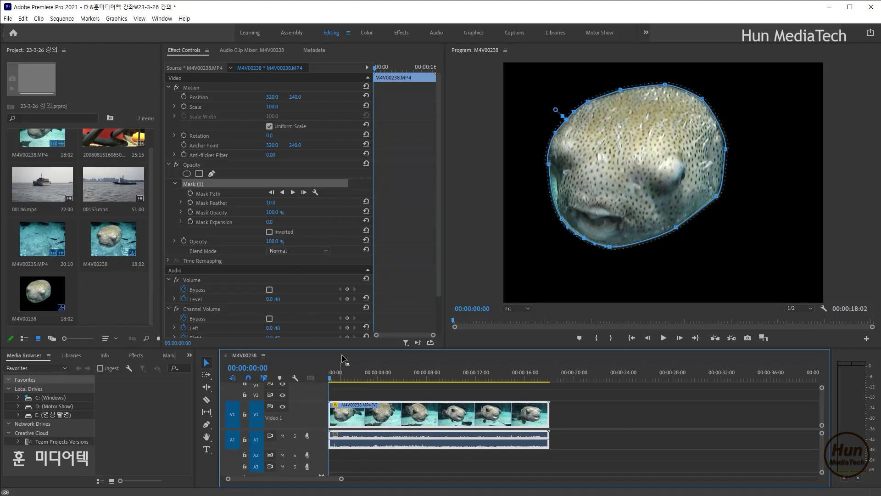
drag(346, 349, 346, 334)
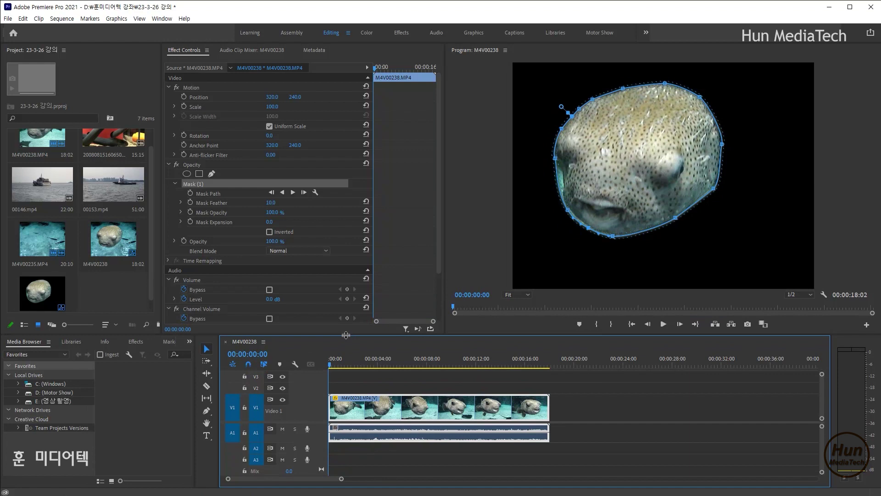
Move the pufferfish clip to V2 and its audio to A2, then place M4V00235.MP4 on V1 trimmed to match
drag(345, 409, 348, 390)
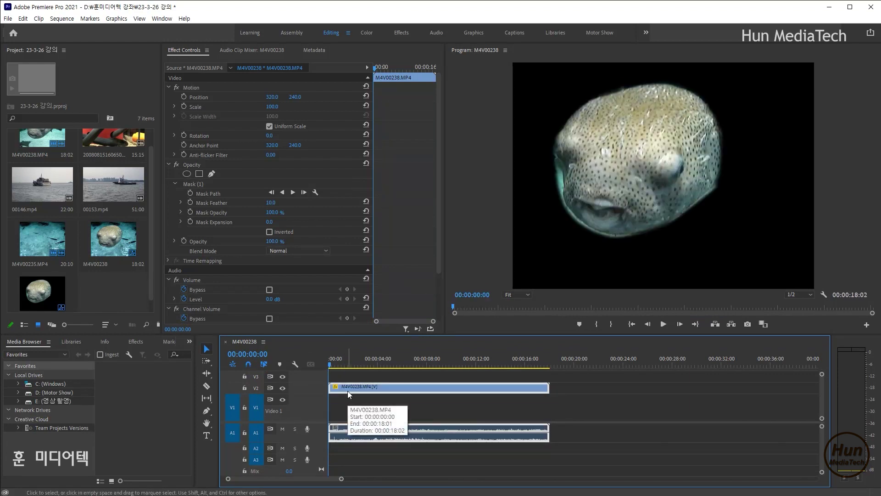
drag(343, 434, 276, 447)
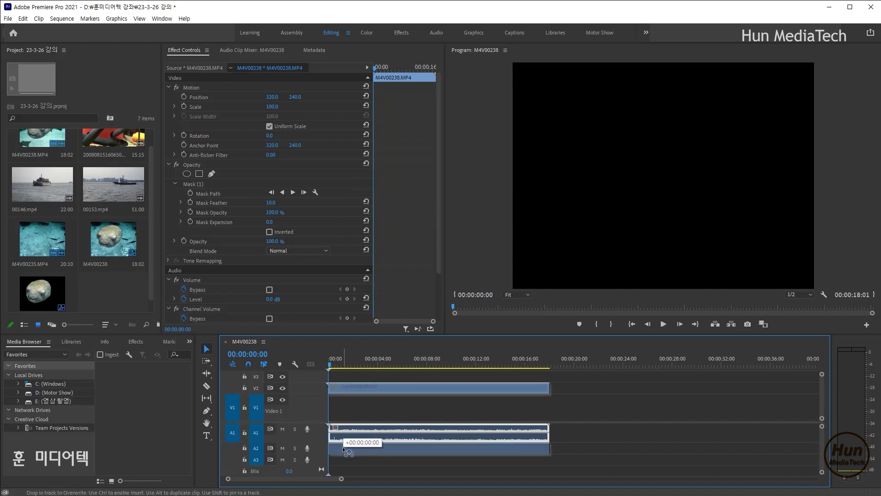
drag(151, 257, 151, 217)
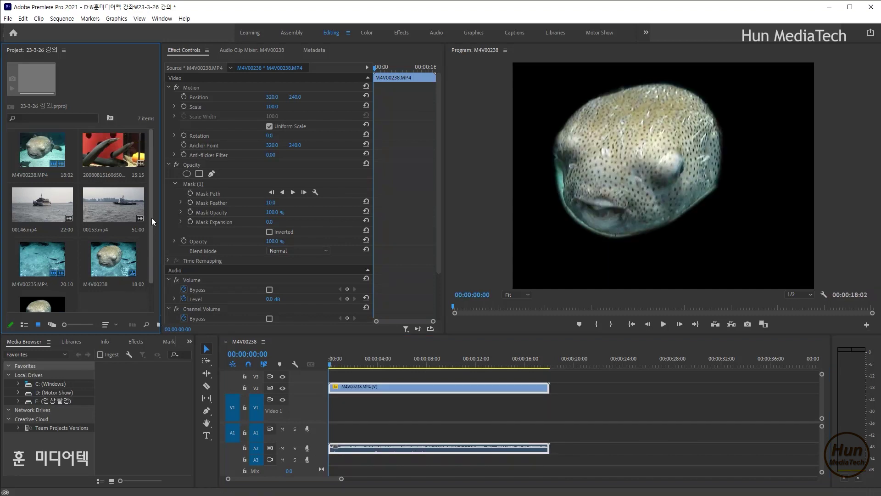
drag(40, 260, 333, 413)
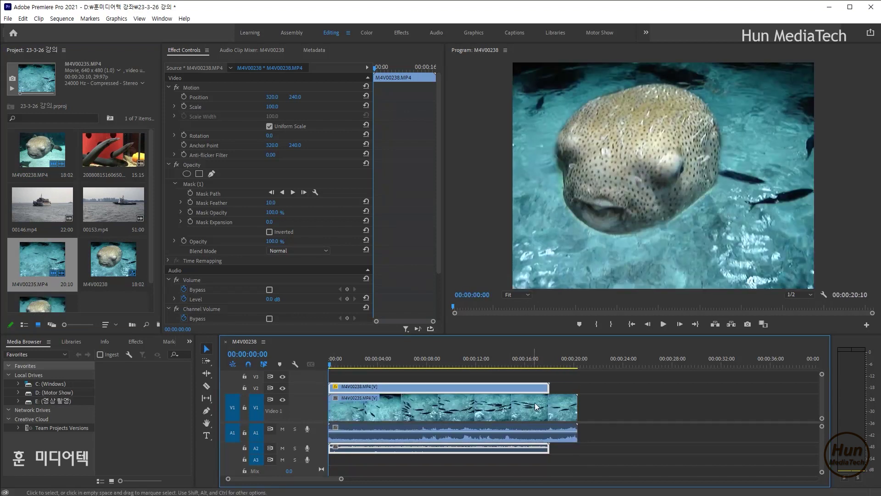
drag(577, 409, 549, 408)
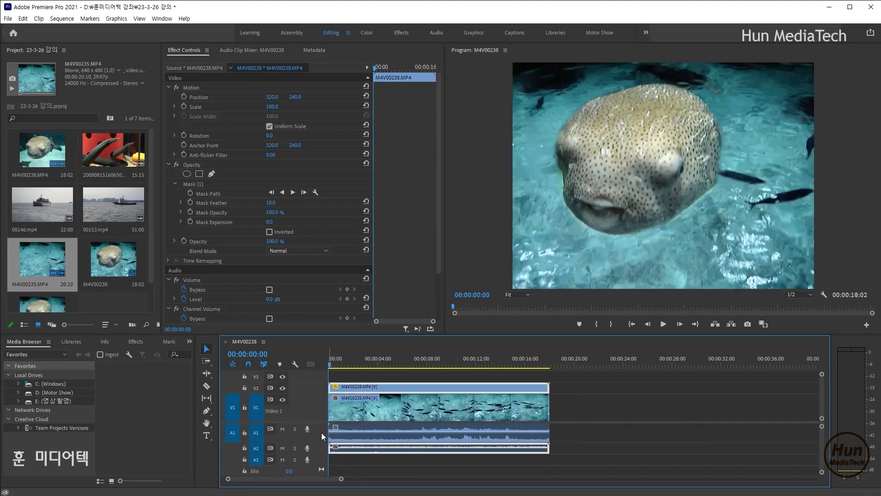
Preview the masked pufferfish composited over M4V00235.MP4
drag(312, 335, 312, 318)
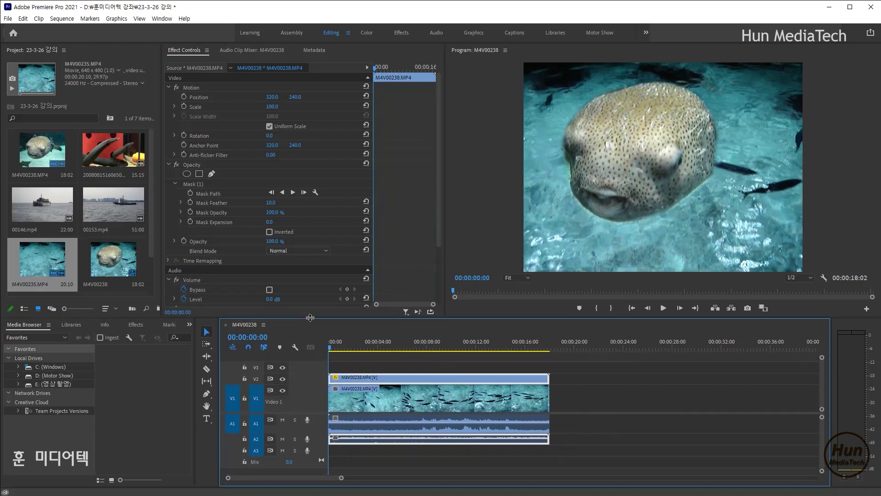
scroll(315, 376, up, 5)
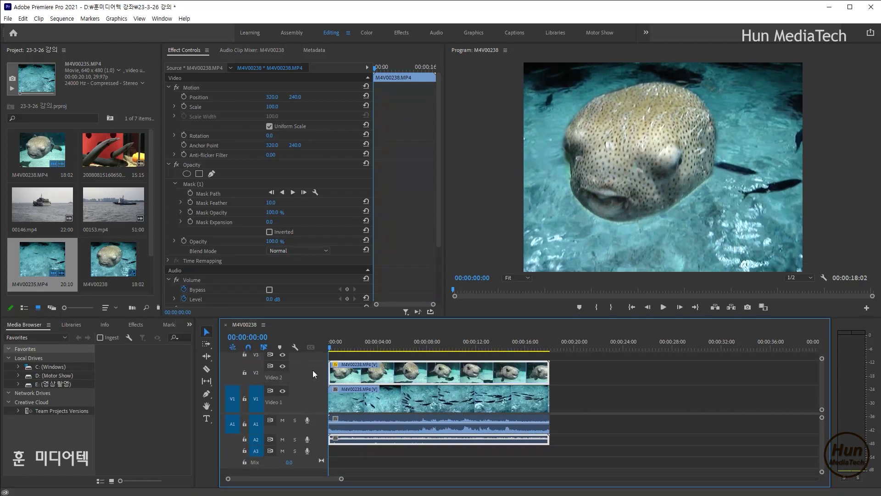
scroll(317, 418, up, 1)
key(space)
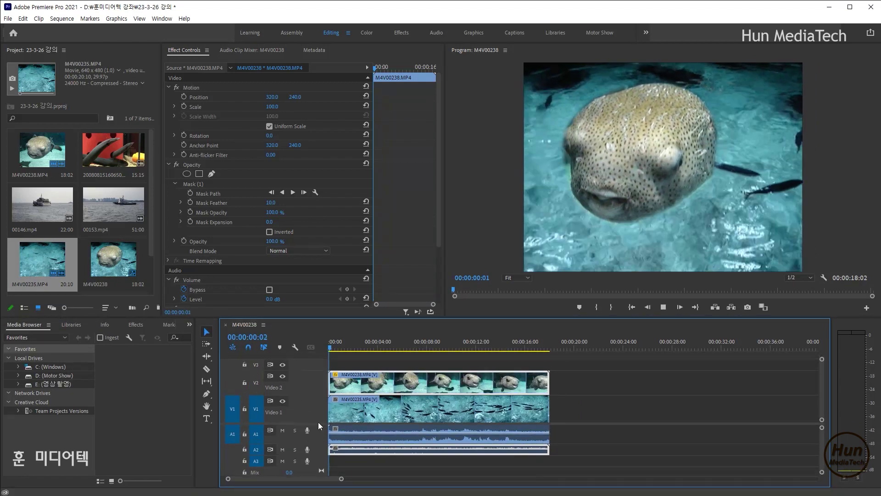
key(space)
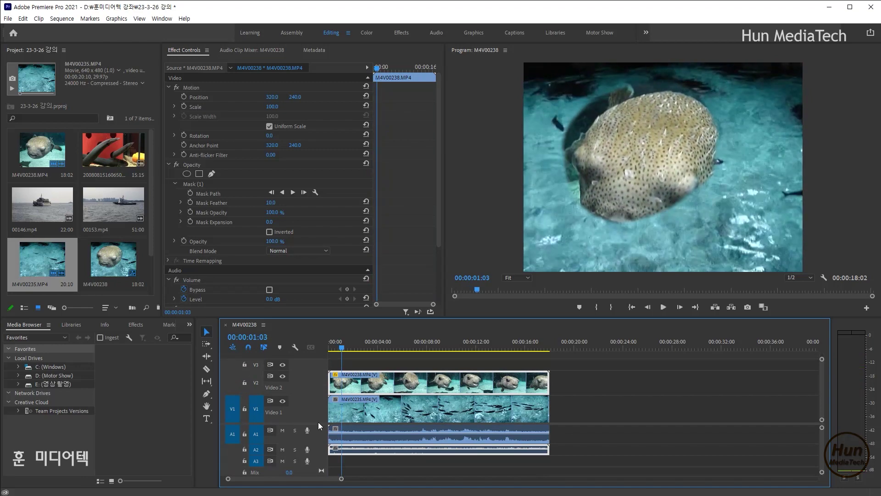
Mute track A2, replay to check the sound, and select Mask (1) at the sequence start
click(282, 450)
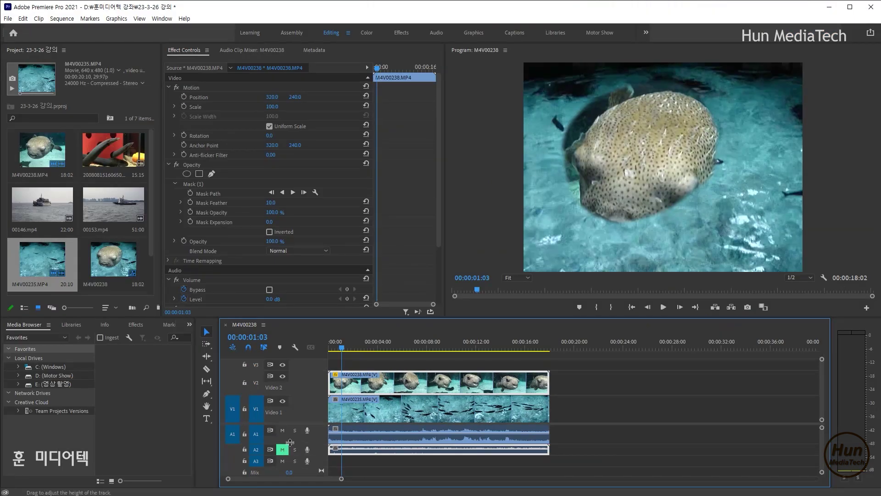
key(space)
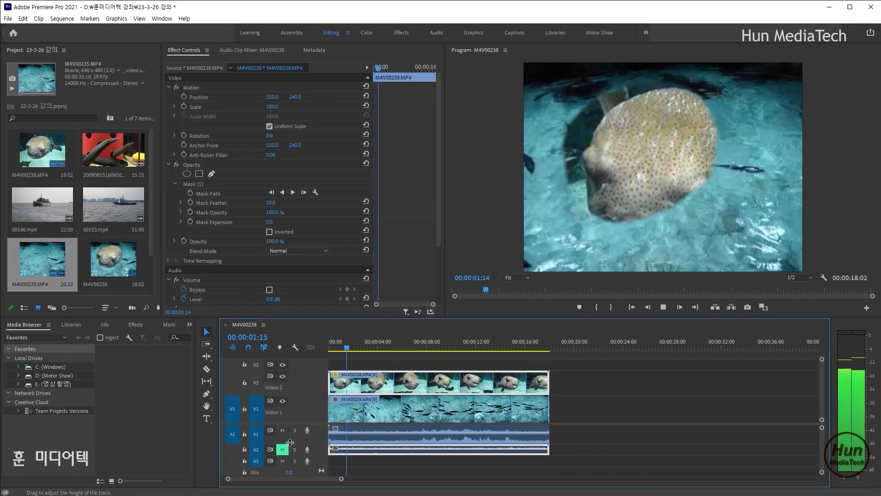
key(space)
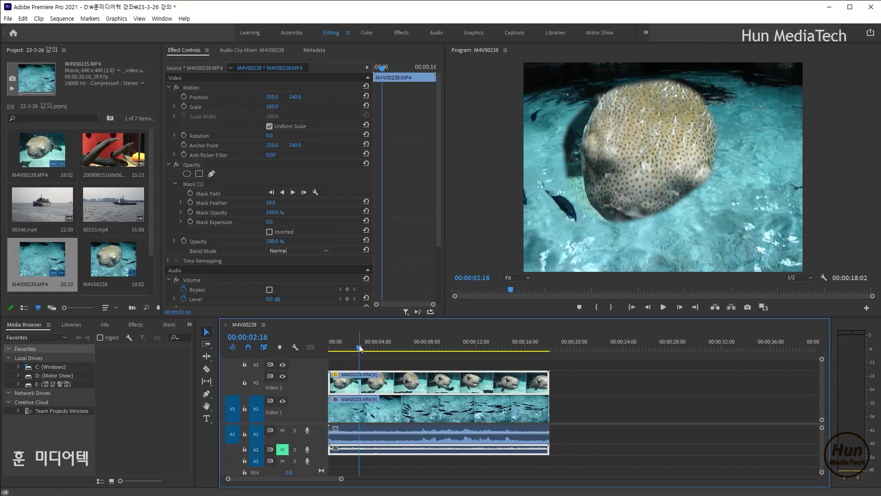
key(Home)
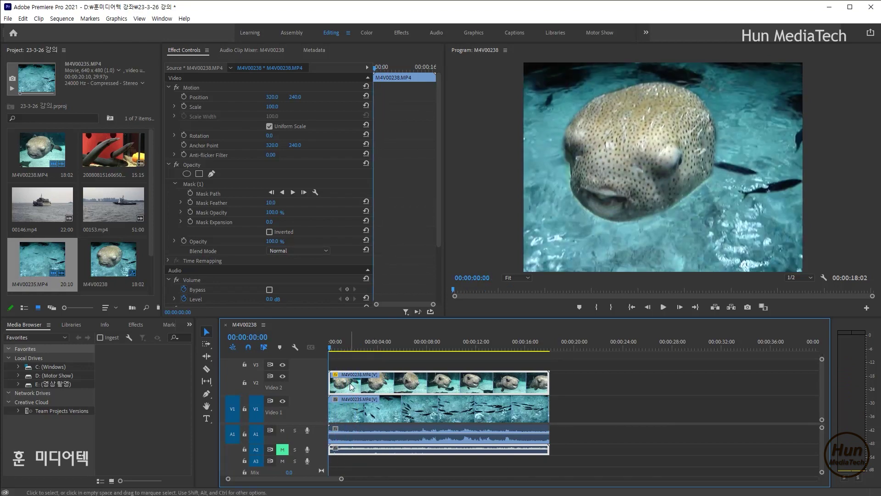
click(198, 183)
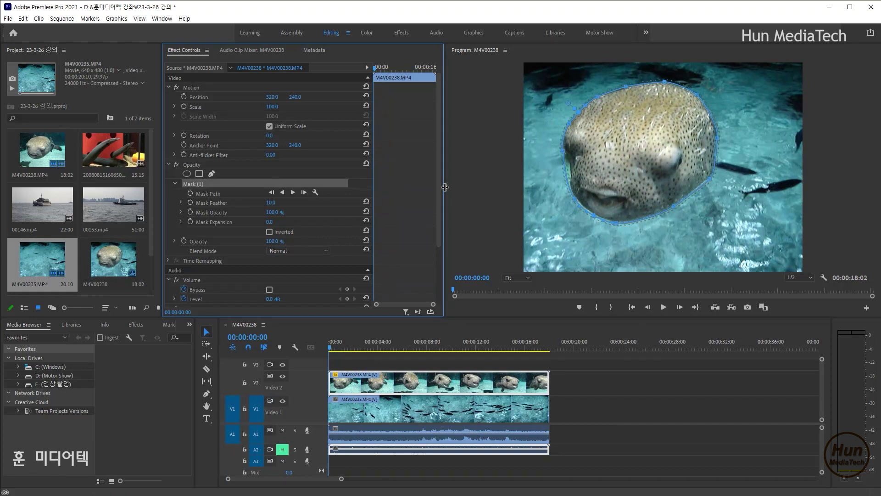
Widen the keyframe area and shift the mask outline onto the pufferfish near the clip start
drag(444, 186, 528, 188)
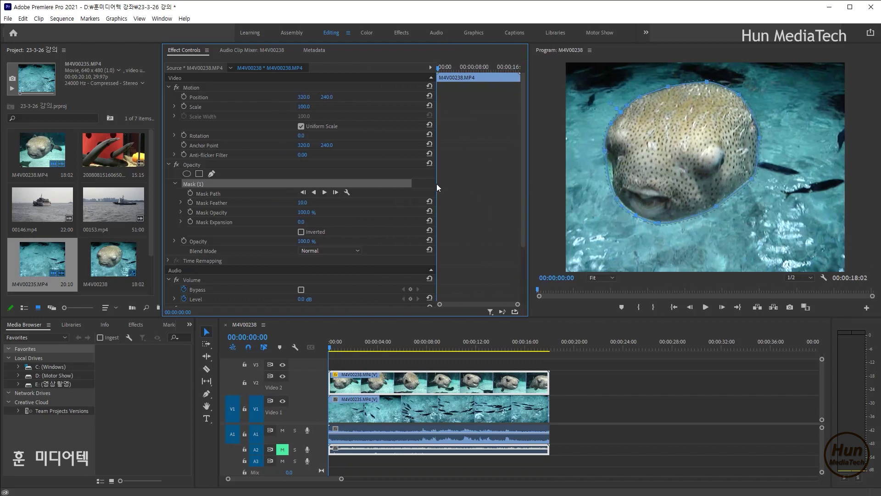
drag(437, 183, 374, 183)
click(191, 193)
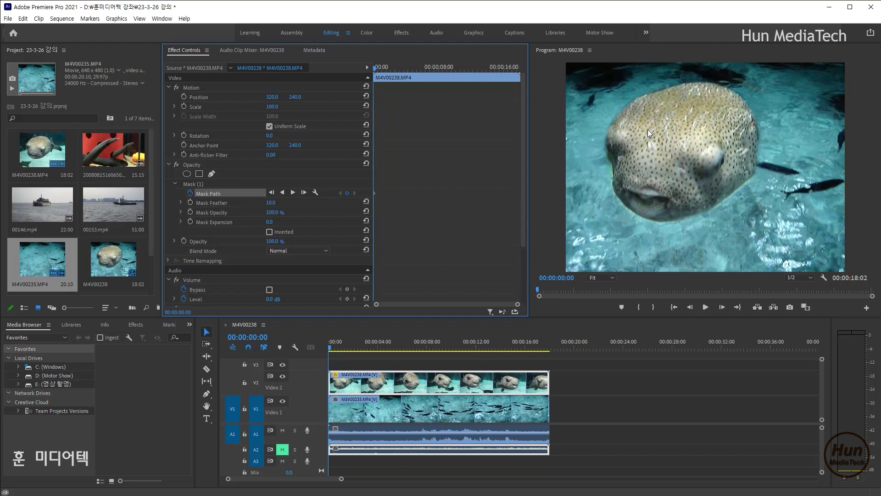
click(191, 183)
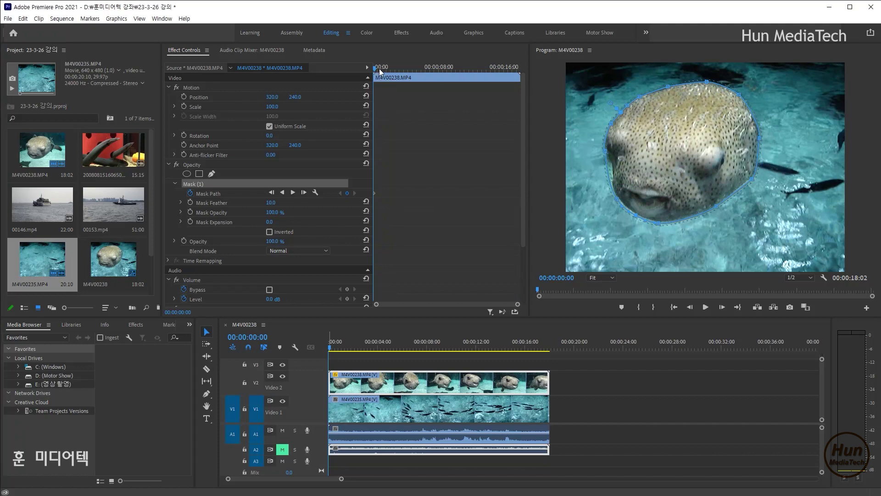
drag(380, 70, 379, 70)
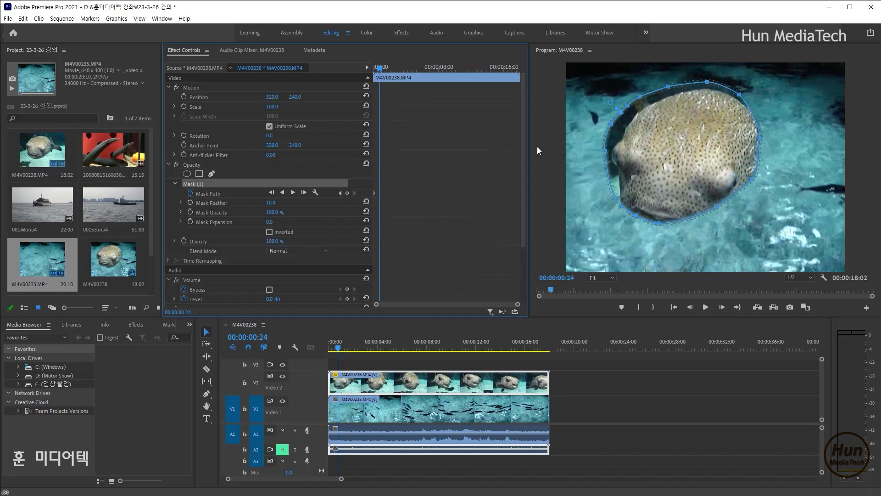
drag(682, 144, 690, 153)
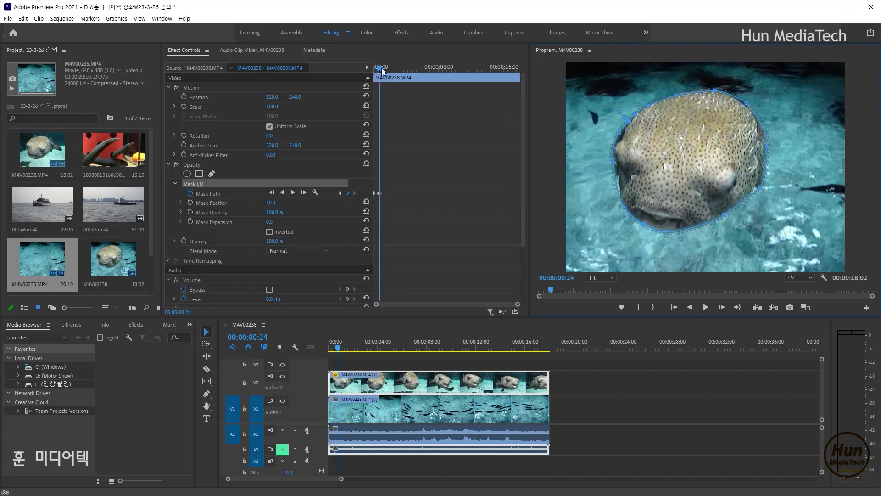
Realign the mask to the fish at 00:00:02:06 and 00:00:03:15, adding a right-edge vertex
drag(382, 70, 394, 73)
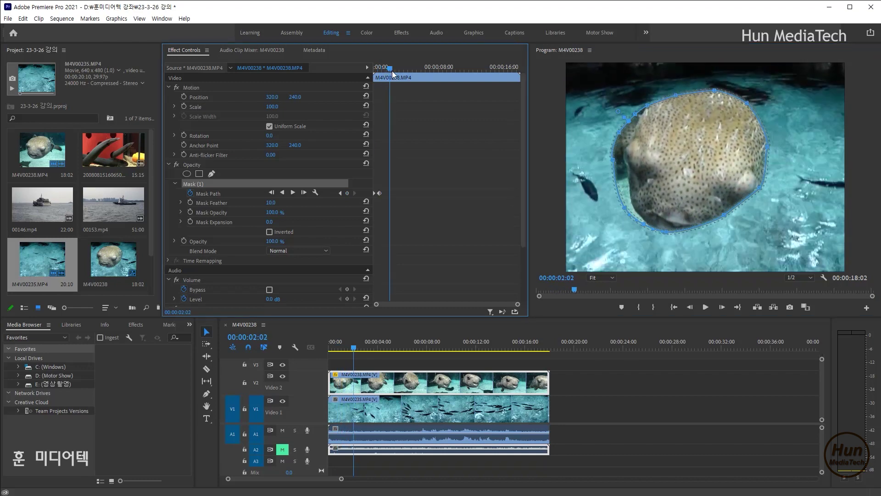
drag(647, 157, 655, 153)
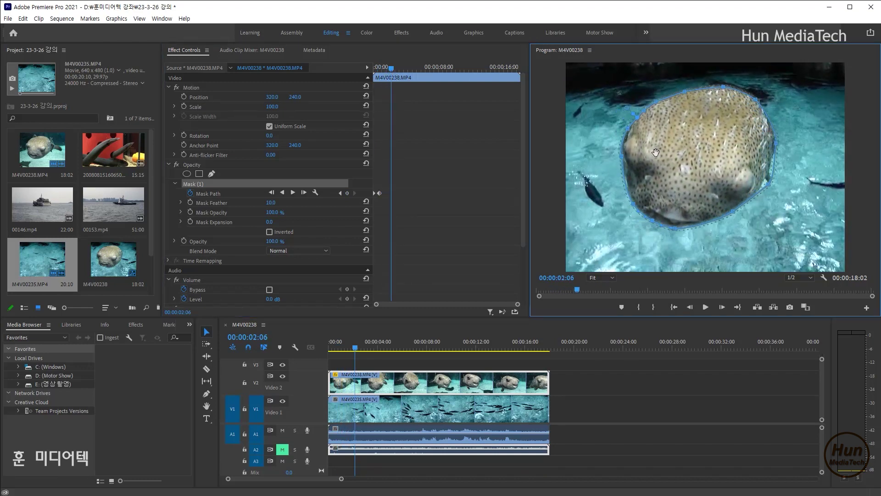
drag(391, 69, 402, 72)
drag(664, 170, 674, 166)
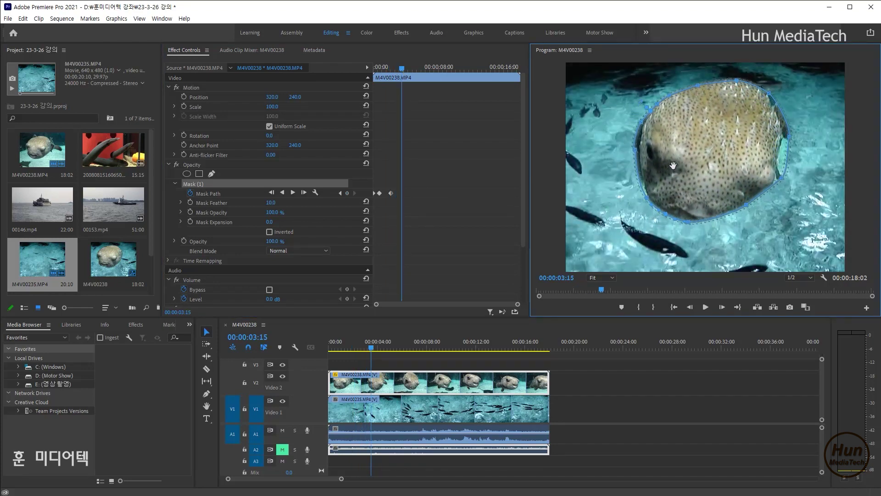
click(785, 139)
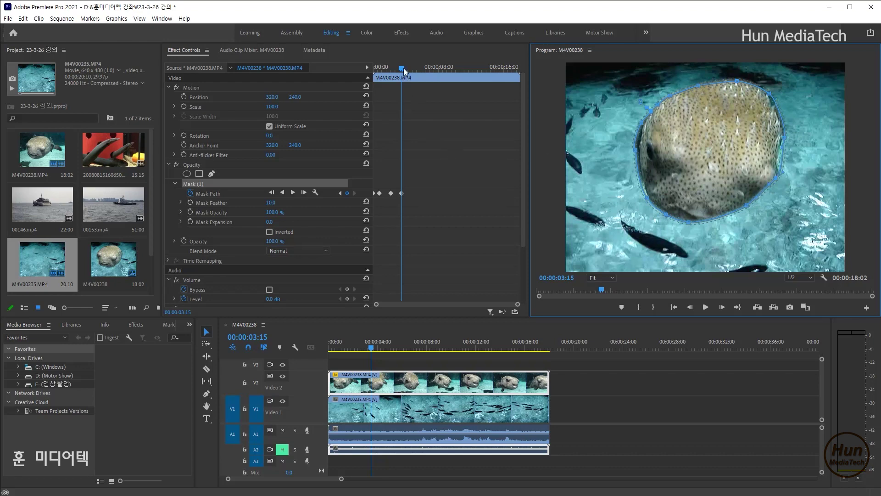
At 00:00:05:02, move the mask and pull its upper-right and right edges onto the fish
drag(402, 69, 415, 71)
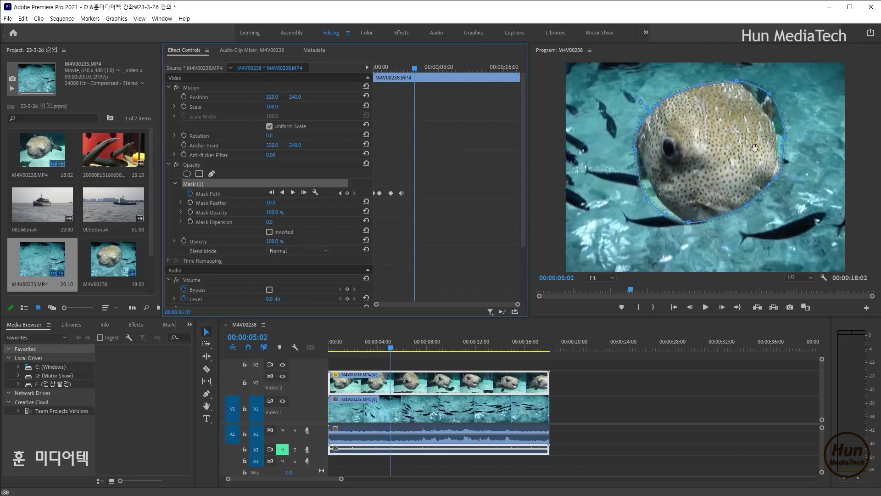
drag(756, 149, 759, 142)
drag(773, 92, 729, 77)
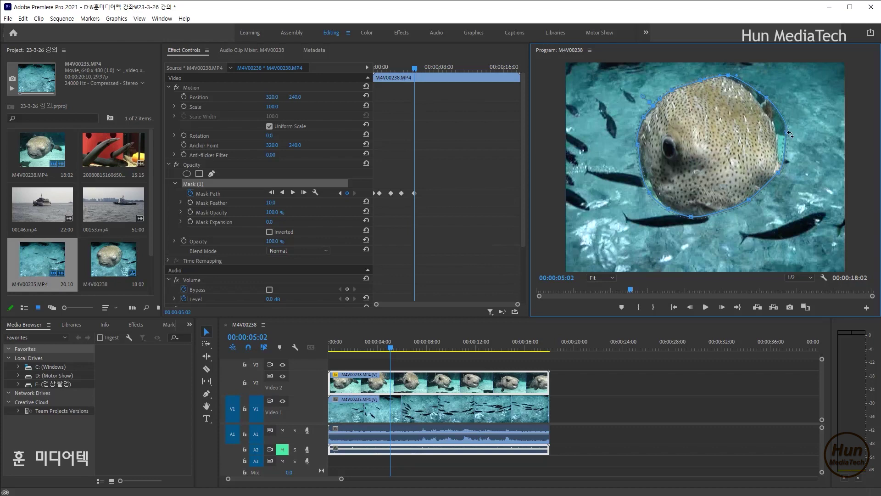
drag(788, 134, 784, 136)
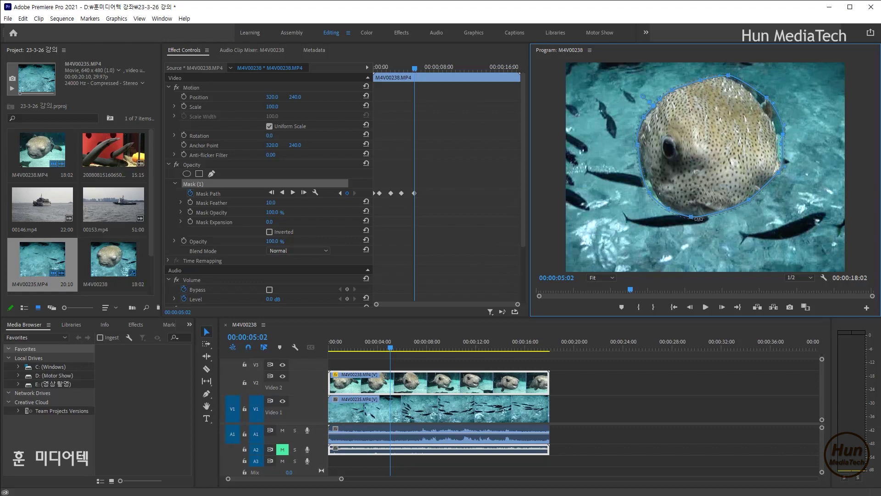
click(332, 347)
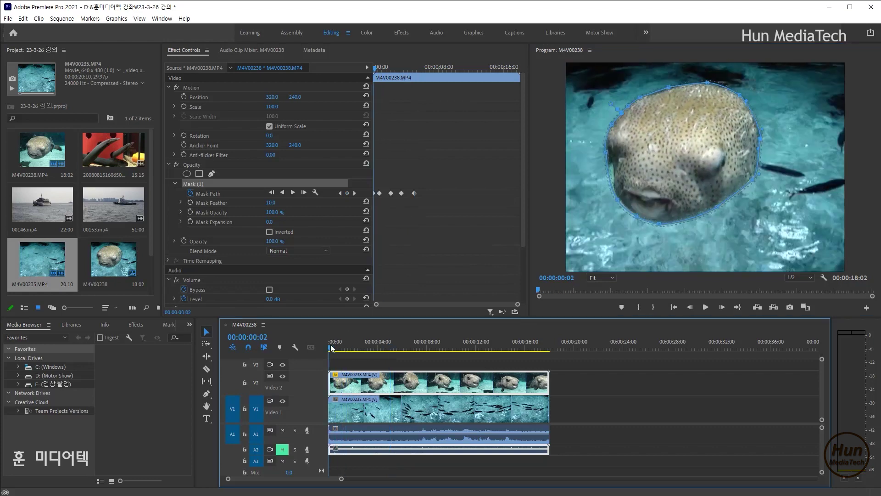
key(space)
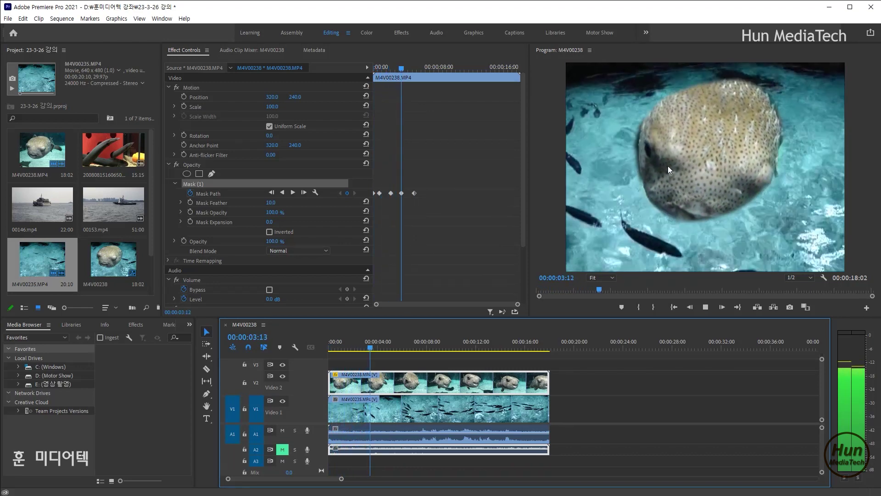
key(space)
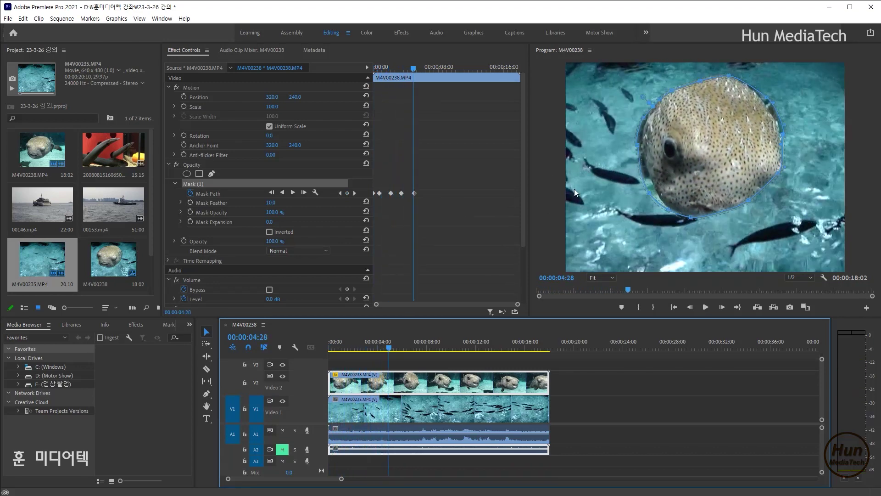
click(406, 70)
key(Home)
key(space)
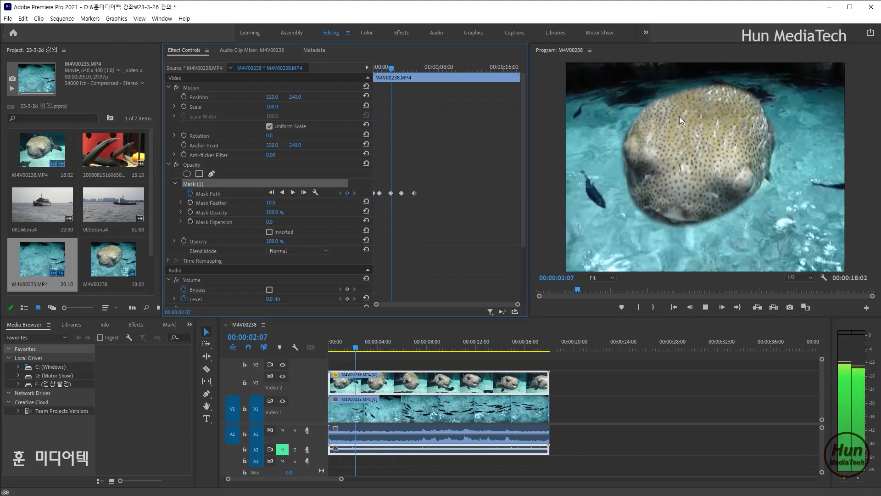
key(space)
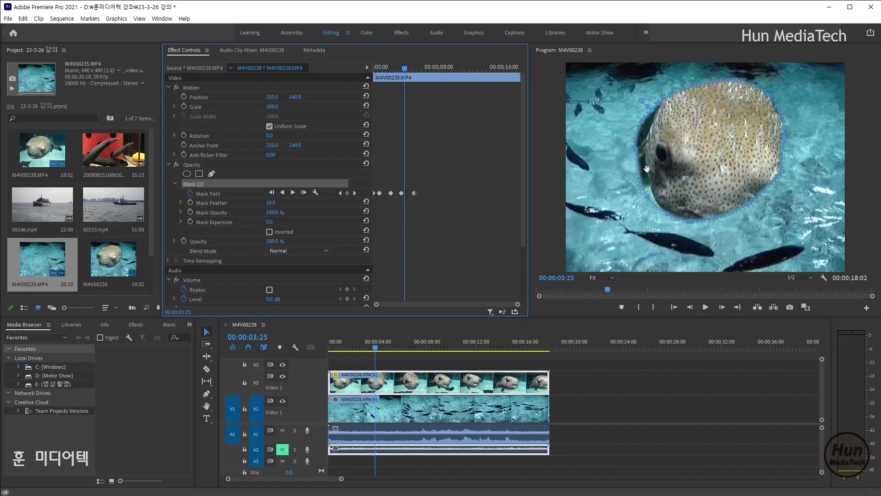
drag(406, 69, 416, 71)
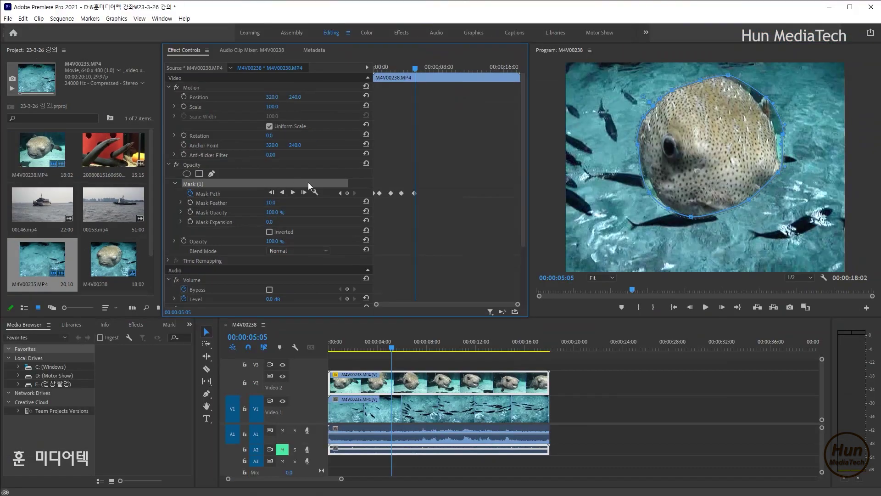
Save the project, expand Mask Feather in Effect Controls, and widen the Project panel divider
key(ctrl+s)
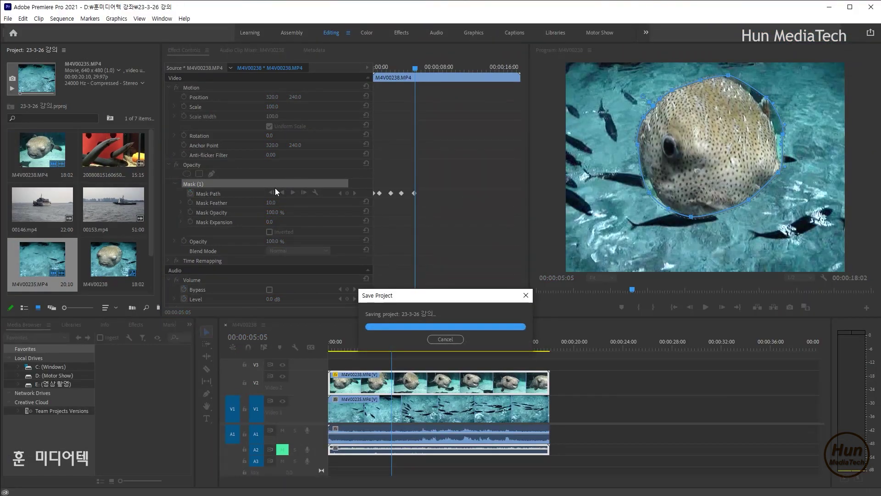
click(193, 166)
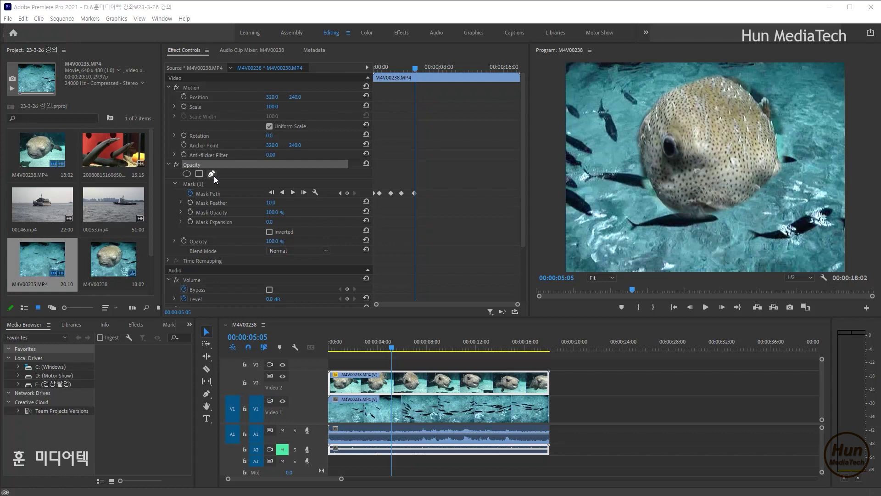
click(170, 195)
click(180, 202)
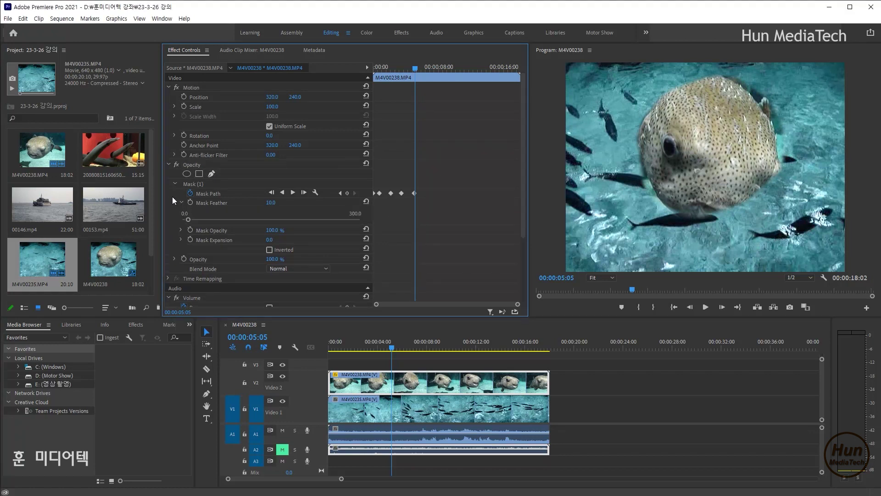
drag(164, 201, 196, 202)
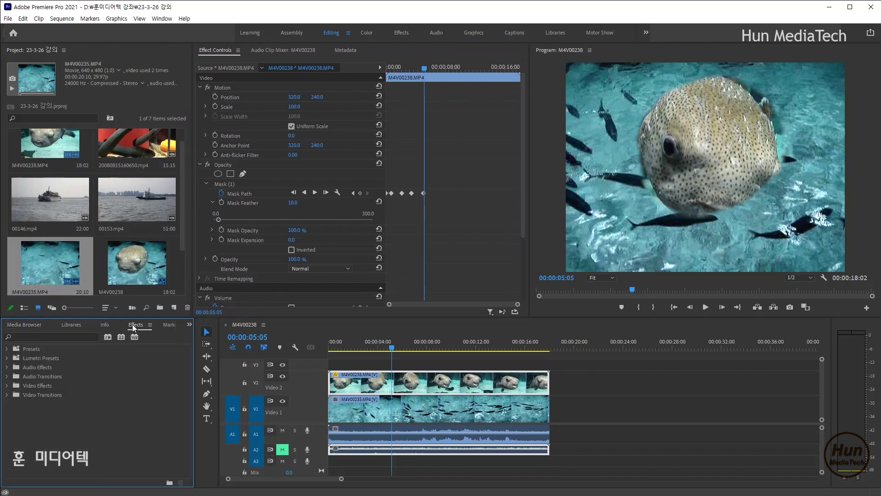
Dock the Effects panel beside the Project bin and expand Video Effects > Blur & Sharpen
drag(135, 324, 5, 152)
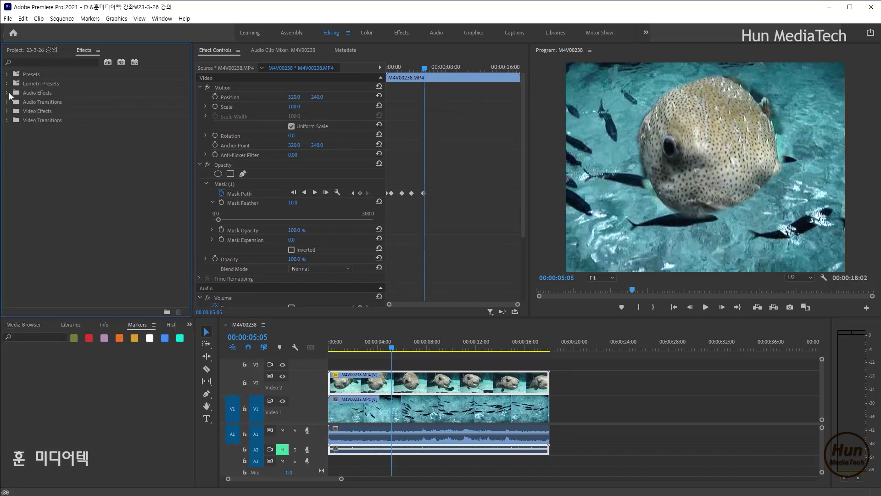
click(7, 111)
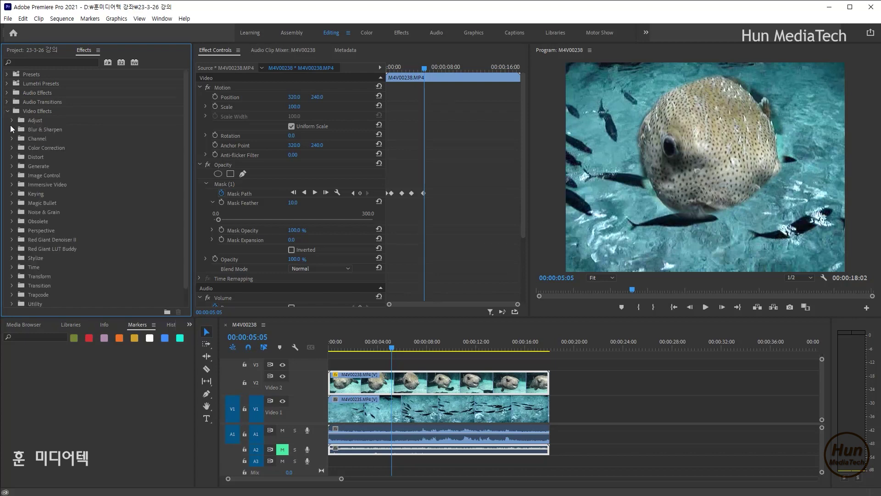
click(12, 130)
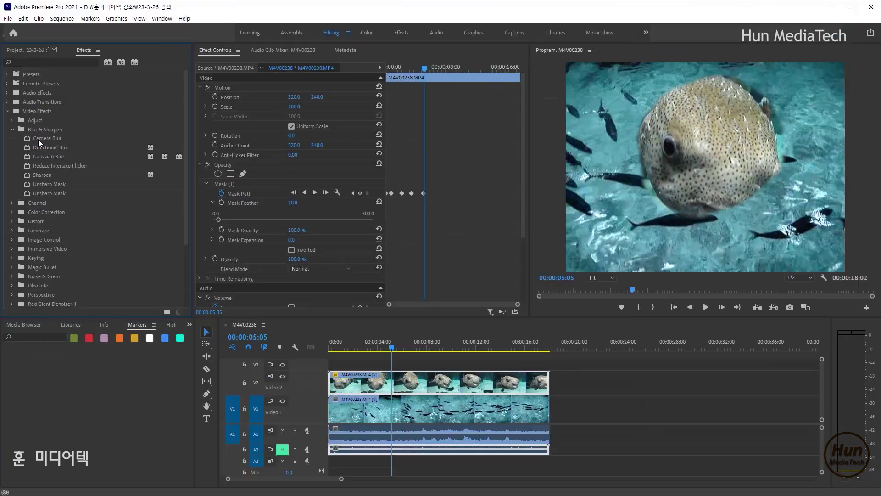
Back in the Project bin, enlarge the upper panels to show three columns and select the eel clip
click(34, 51)
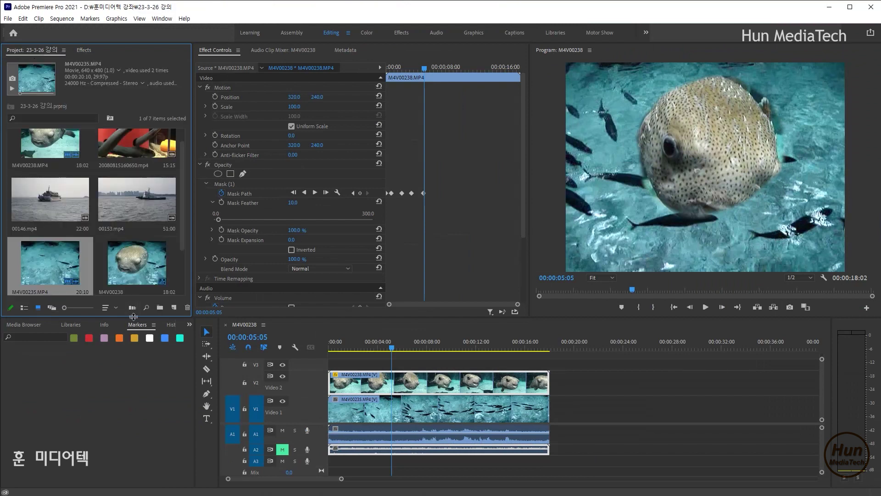
drag(133, 317, 138, 335)
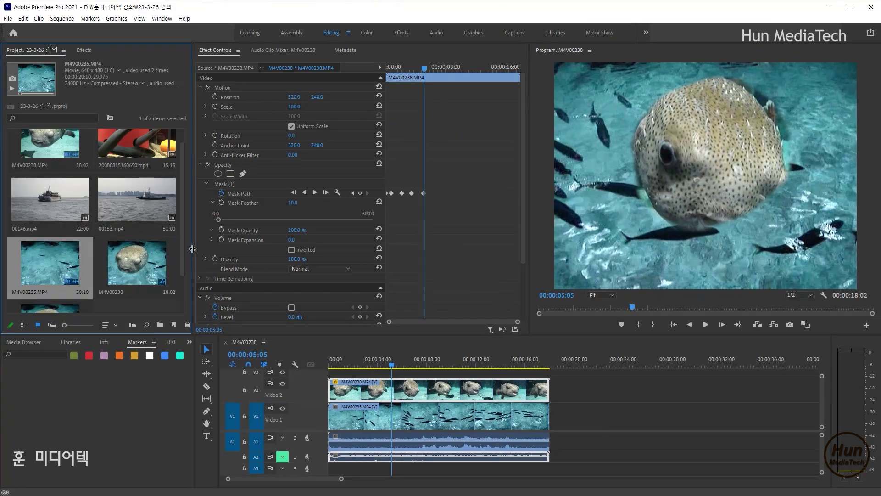
drag(193, 249, 198, 247)
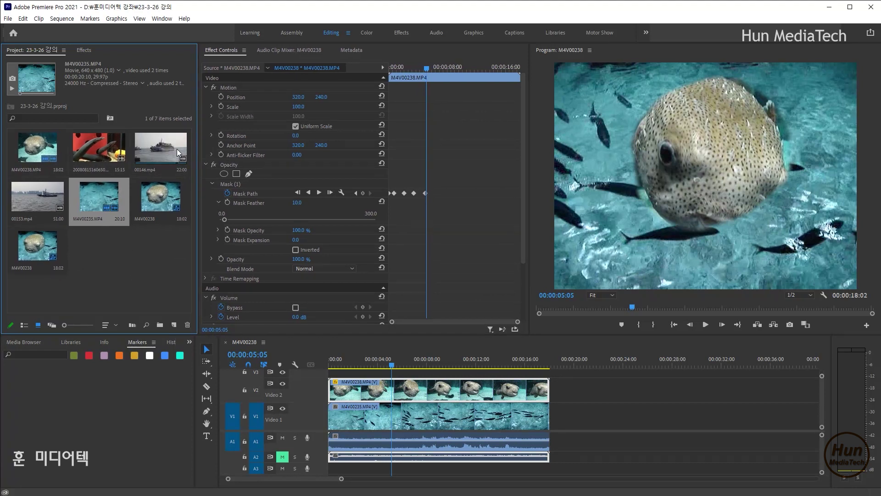
click(50, 200)
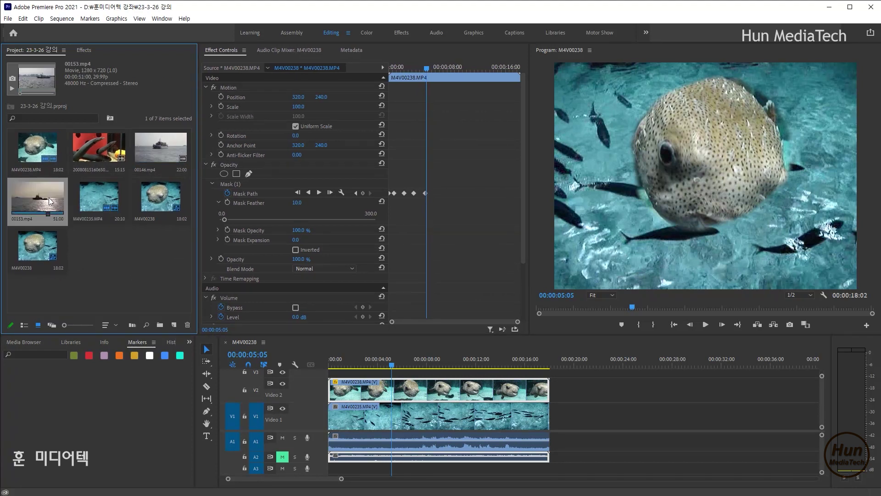
click(100, 139)
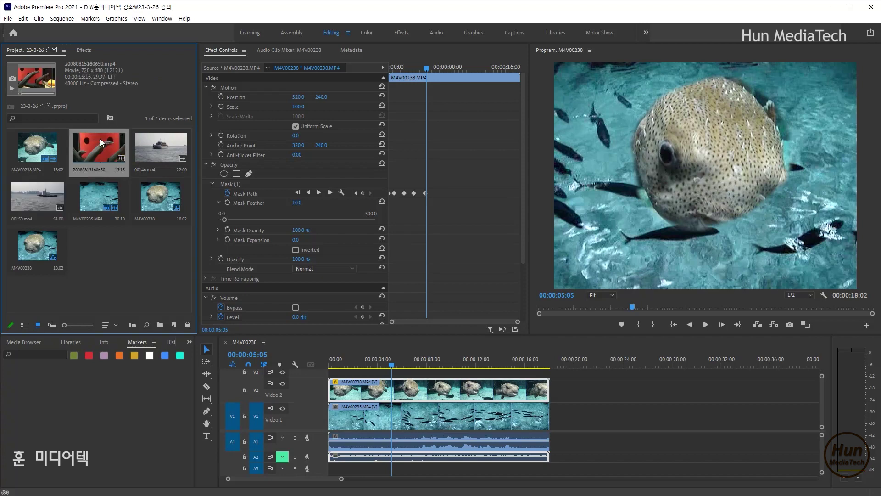
Make a new sequence from 20080815160650.mp4 via New Sequence From Clip and widen the Program monitor
right_click(109, 150)
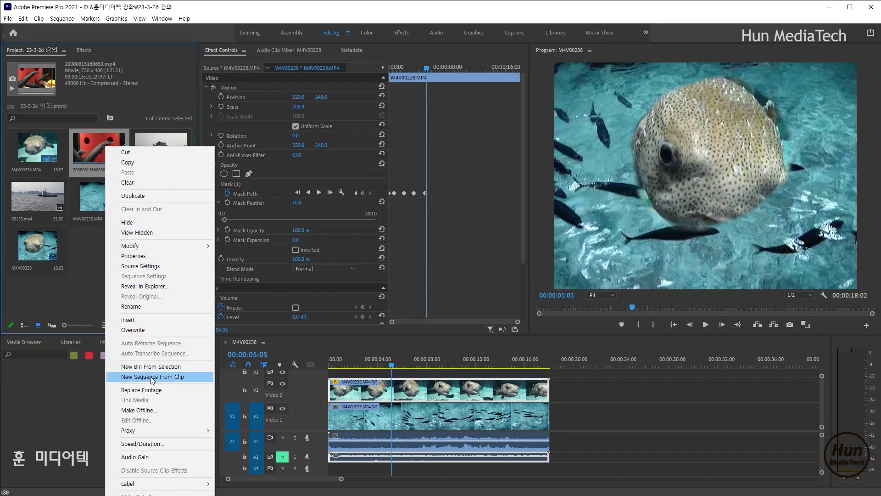
click(152, 379)
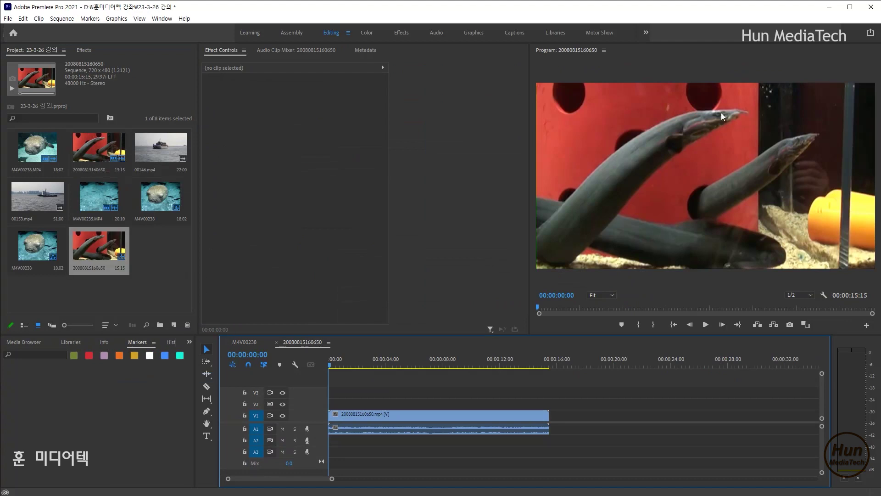
drag(529, 208, 509, 208)
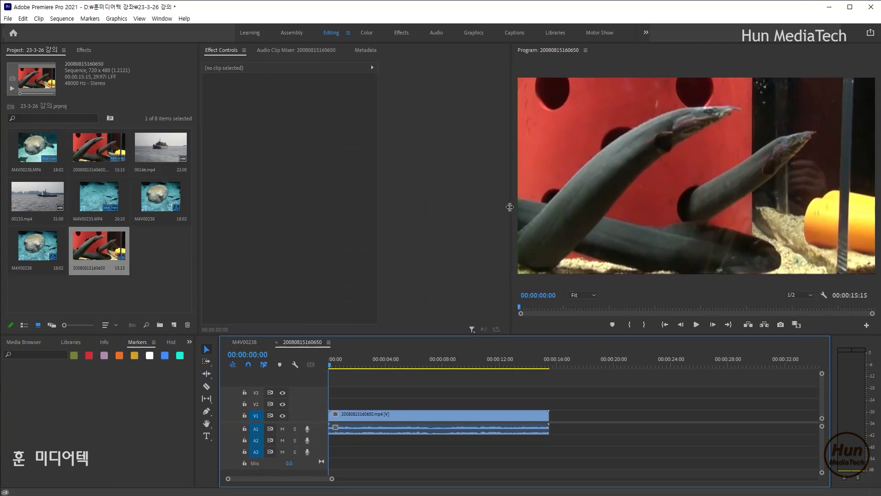
mouse_move(333, 365)
mouse_down()
mouse_move(341, 366)
mouse_move(325, 361)
mouse_up()
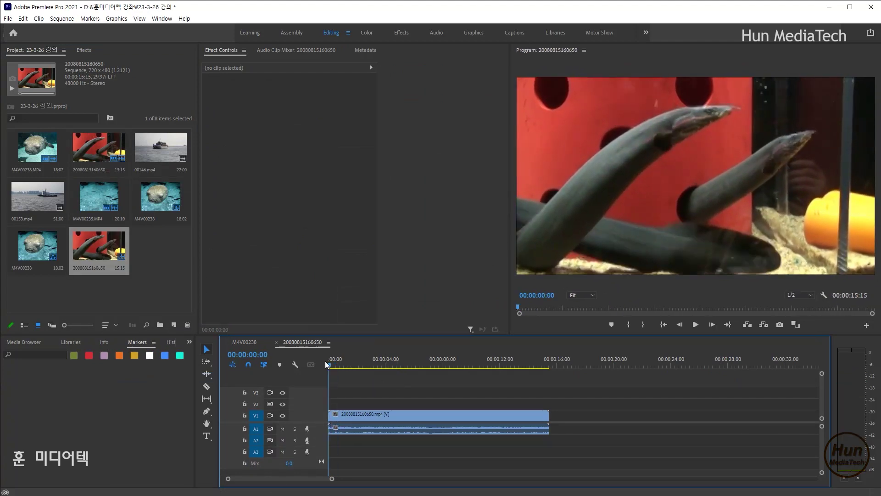
click(84, 51)
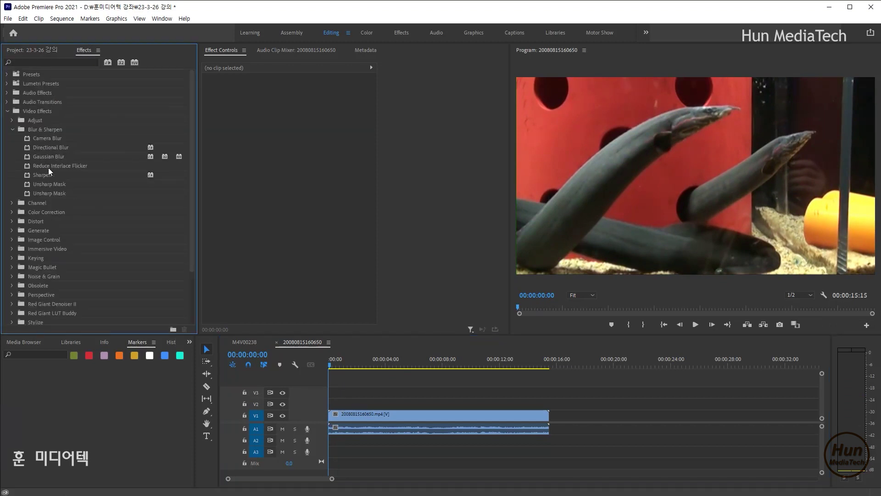
Drag Gaussian Blur onto the eel clip on V1 and set its Blurriness to 20
click(44, 156)
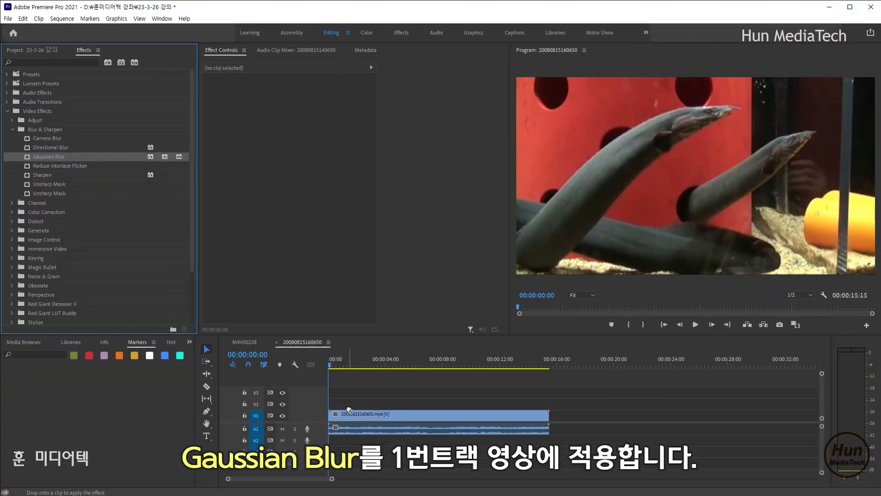
mouse_move(58, 159)
mouse_down()
mouse_move(353, 416)
mouse_move(318, 395)
mouse_up()
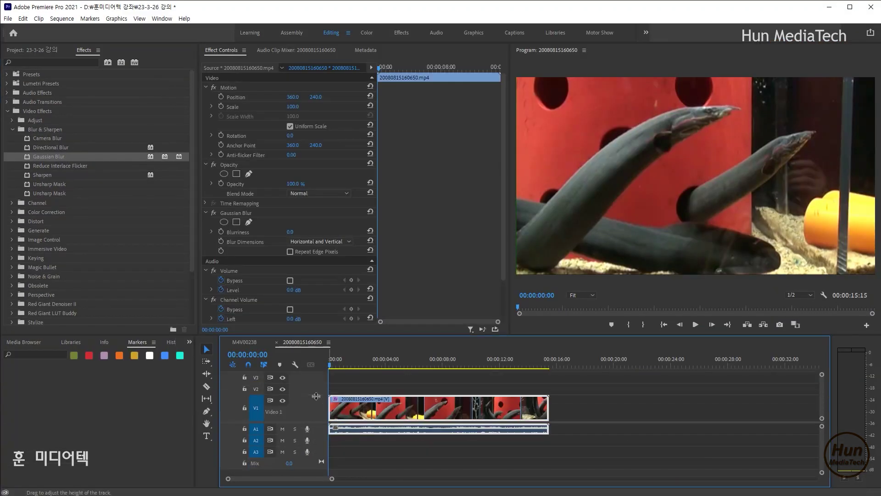
click(239, 212)
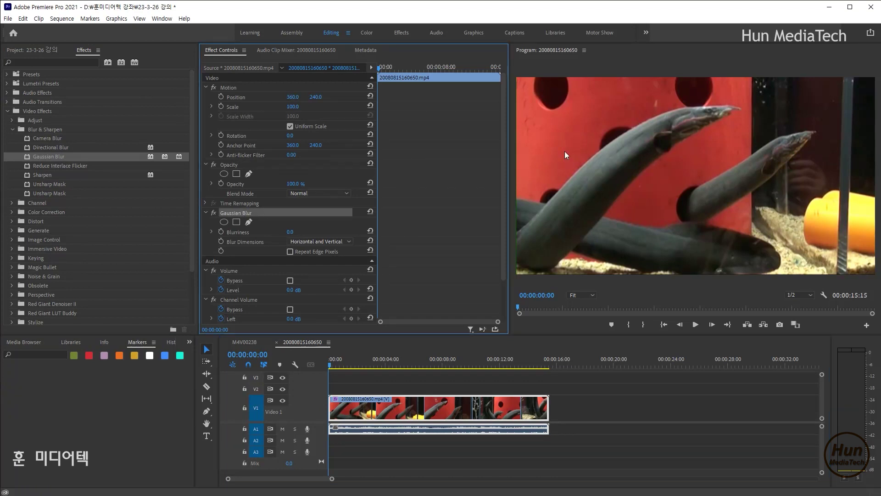
click(291, 232)
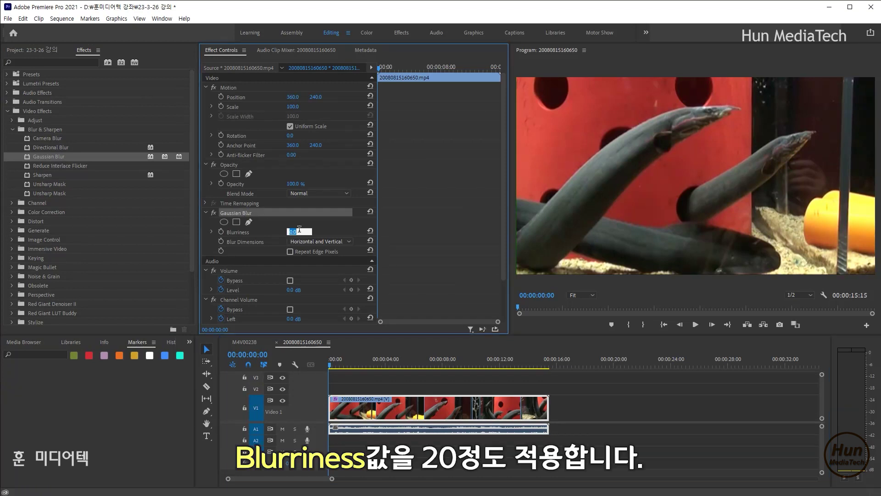
text(20)
key(Return)
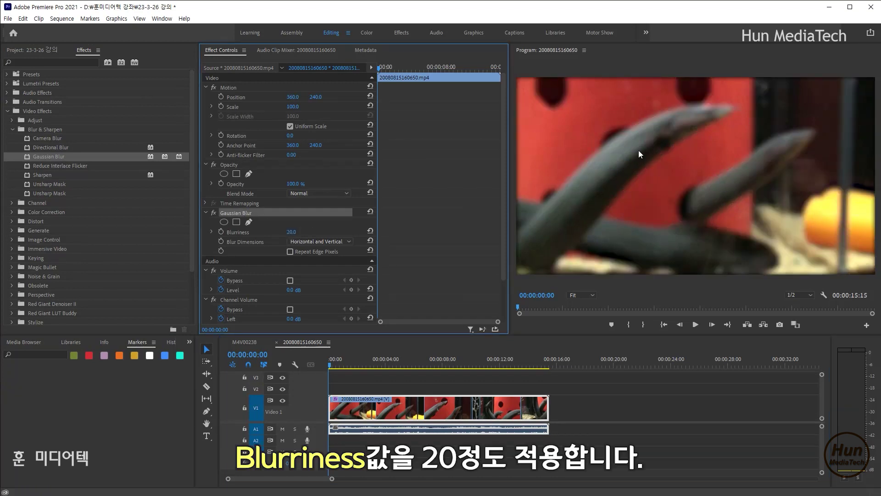
Add an ellipse mask to the Gaussian Blur, shaped wide and flat over the upper eel's head
click(225, 222)
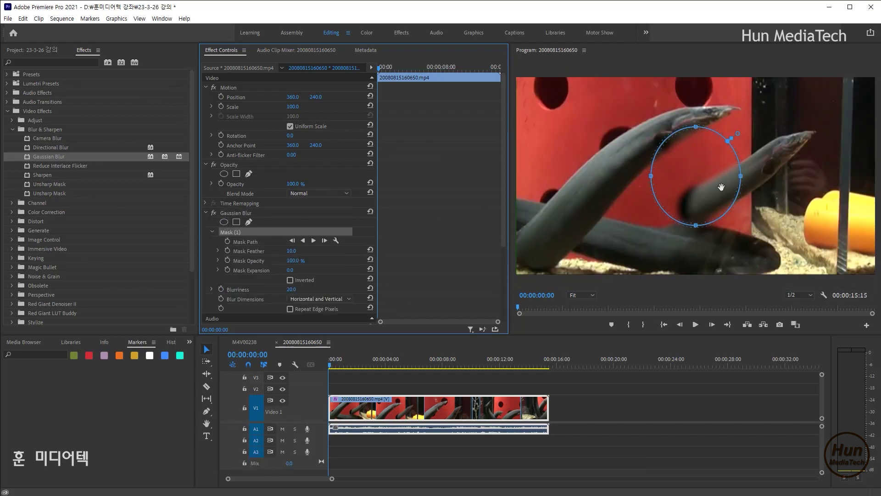
mouse_move(709, 186)
mouse_down()
mouse_move(712, 151)
mouse_move(775, 136)
mouse_up()
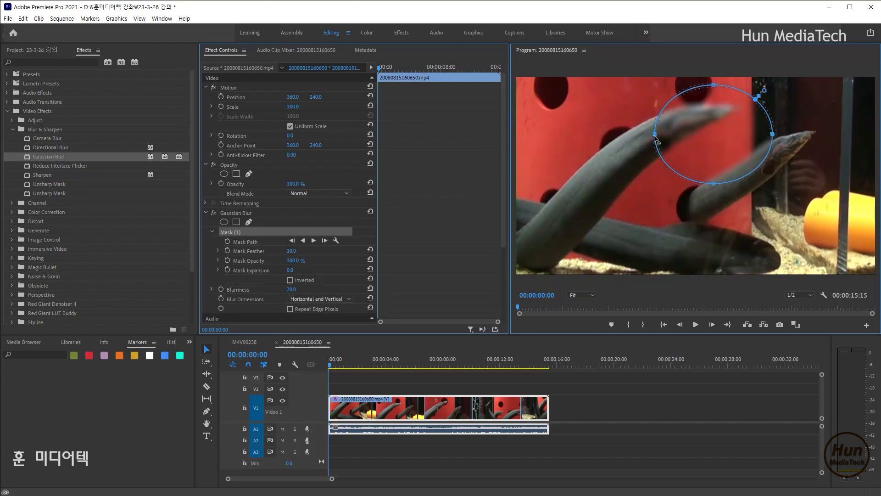
drag(657, 137, 639, 137)
drag(705, 184, 706, 173)
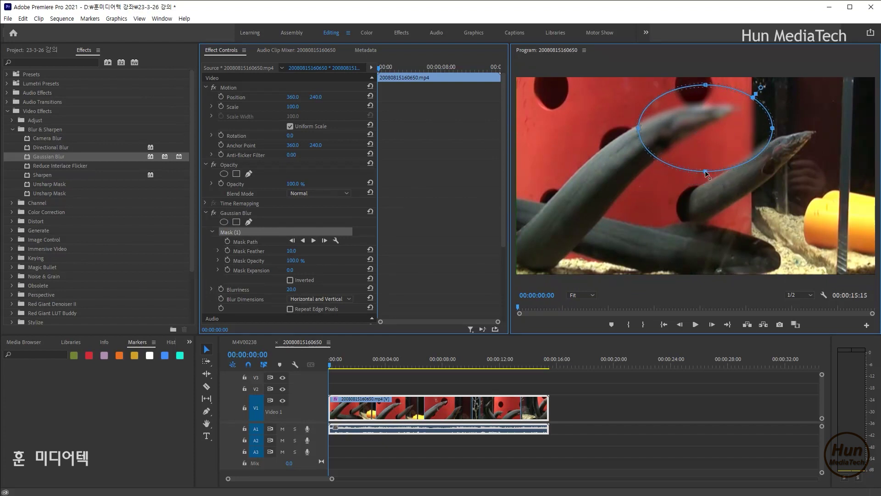
drag(732, 133, 722, 123)
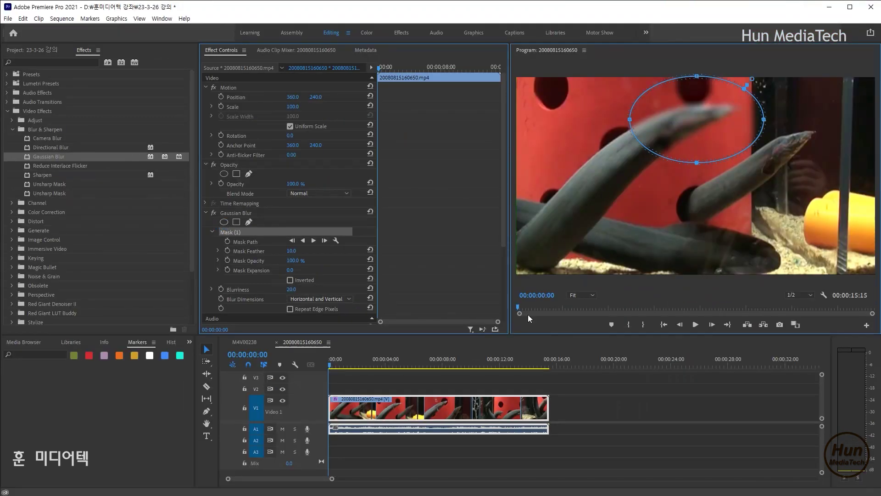
click(339, 366)
drag(339, 367, 358, 373)
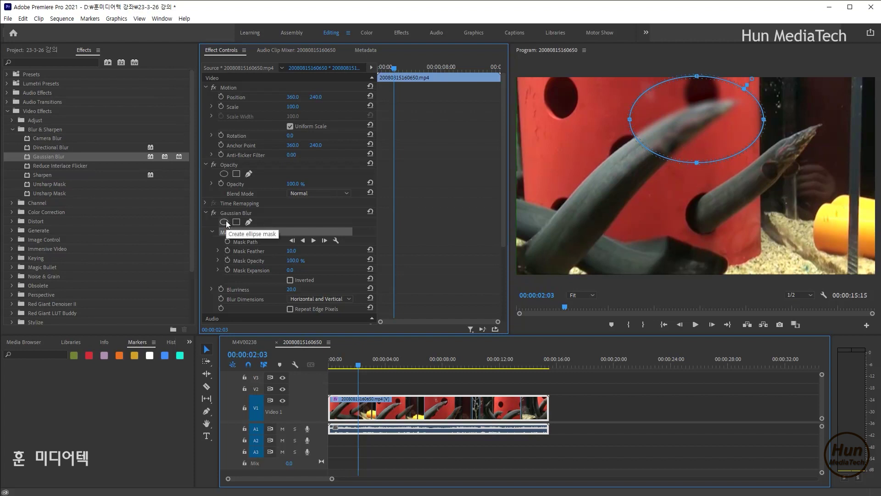
Search 'mos', apply Stylize > Mosaic to the eel clip, and turn off Gaussian Blur
click(57, 61)
text(ㄱ)
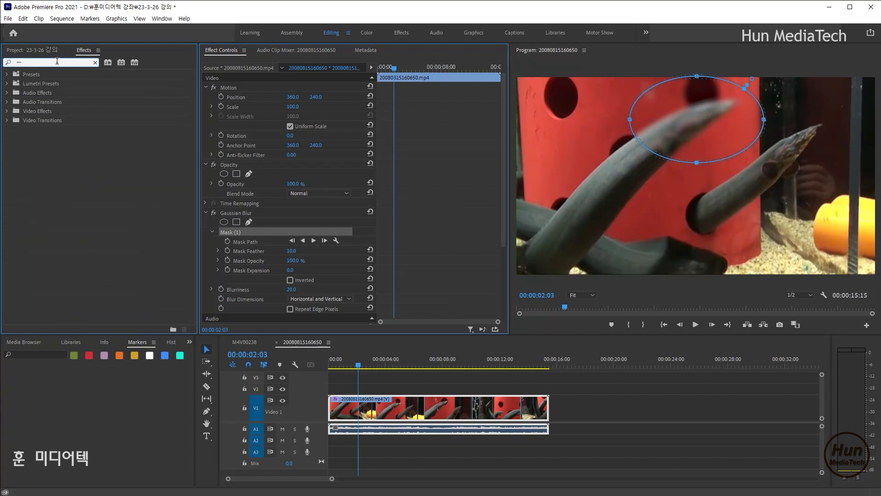
text(mos)
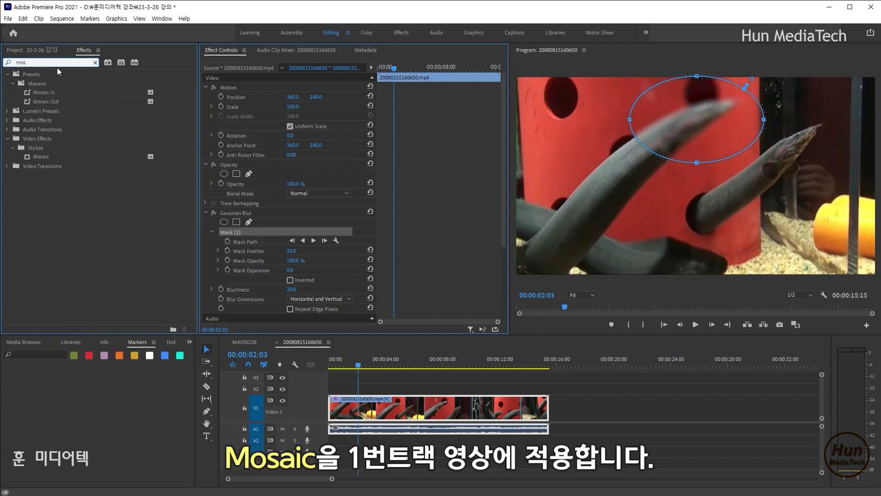
drag(40, 154, 238, 317)
scroll(244, 302, down, 3)
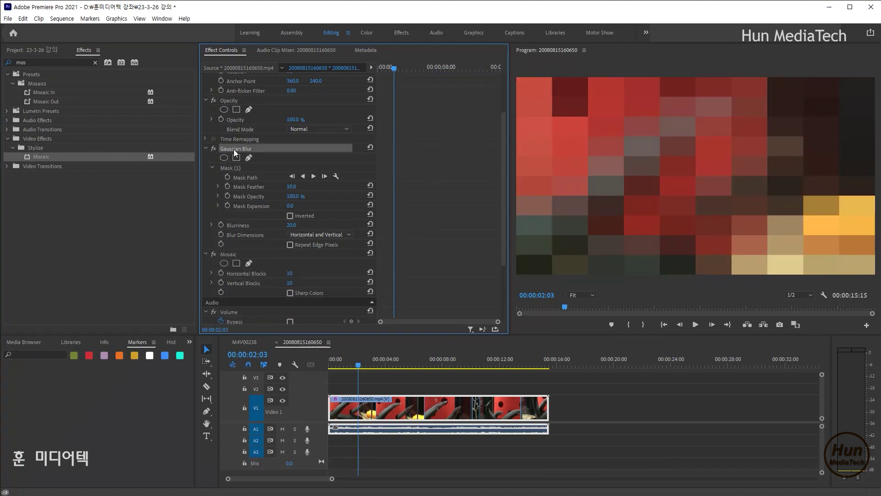
click(205, 148)
click(214, 155)
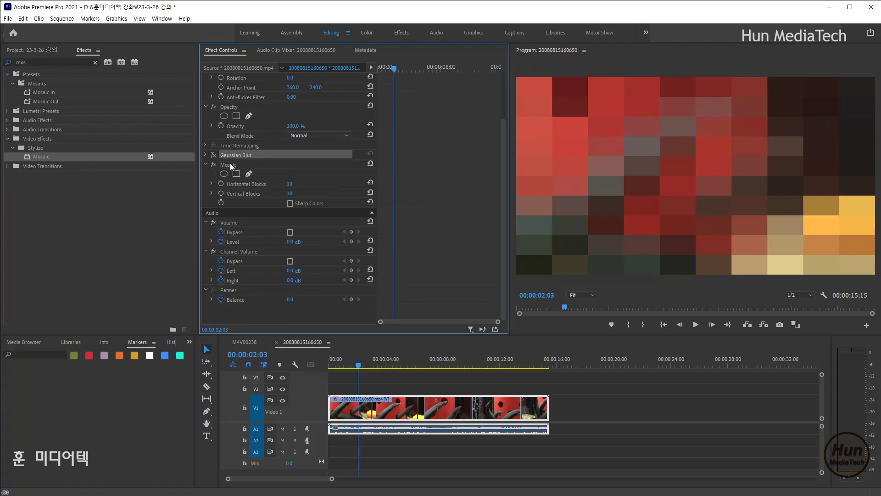
click(230, 163)
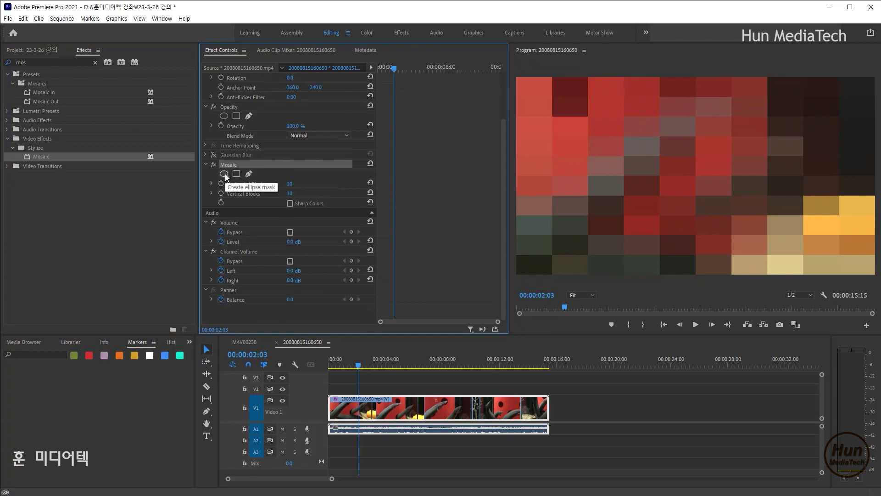
Add a rectangle mask to the Mosaic over the eel's head with Mask Expansion 47.5
click(236, 174)
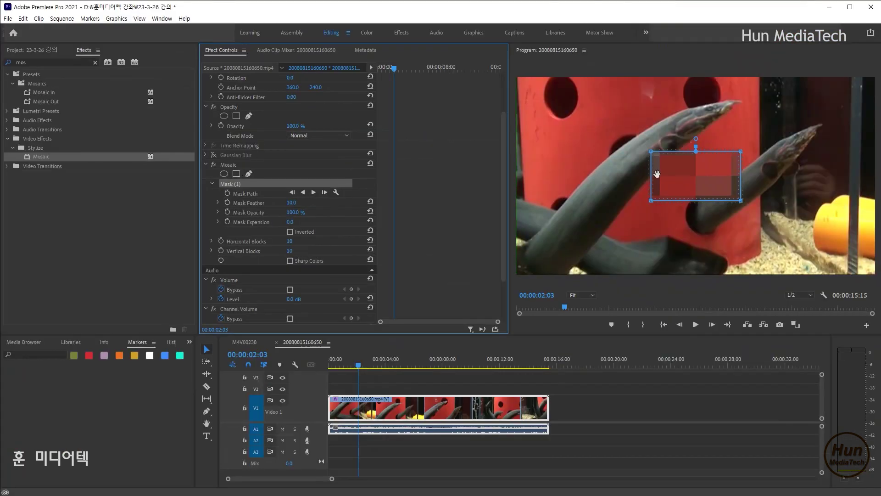
mouse_move(675, 177)
mouse_down()
mouse_move(690, 117)
mouse_move(774, 139)
mouse_up()
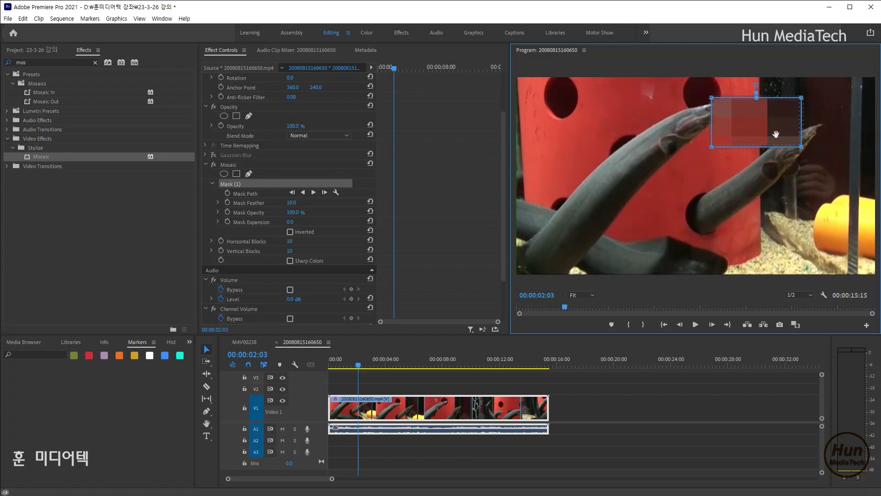
click(218, 221)
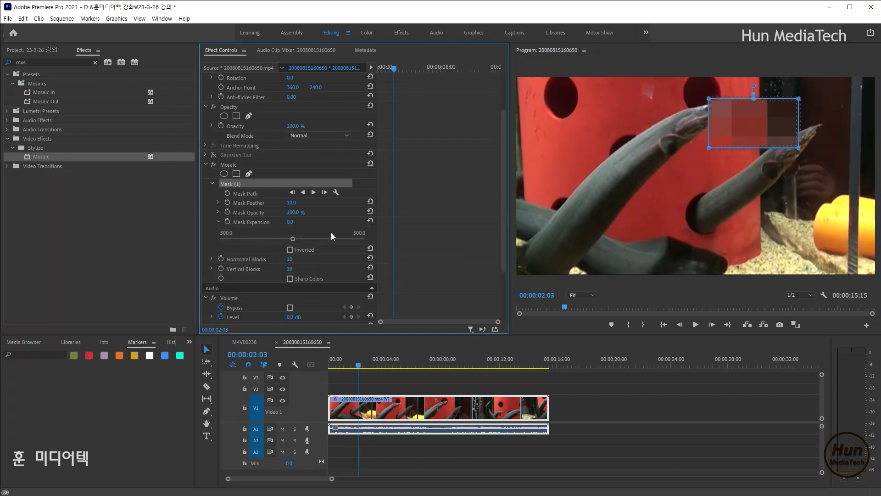
drag(295, 239, 302, 238)
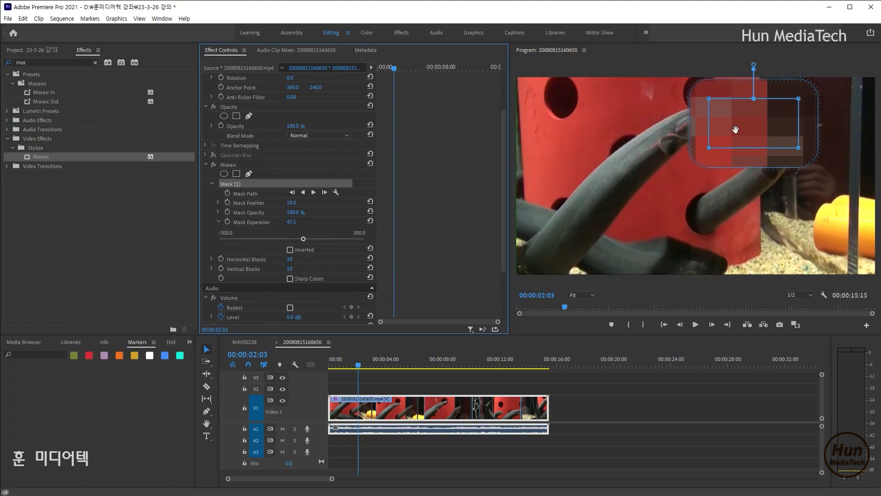
drag(736, 130, 730, 140)
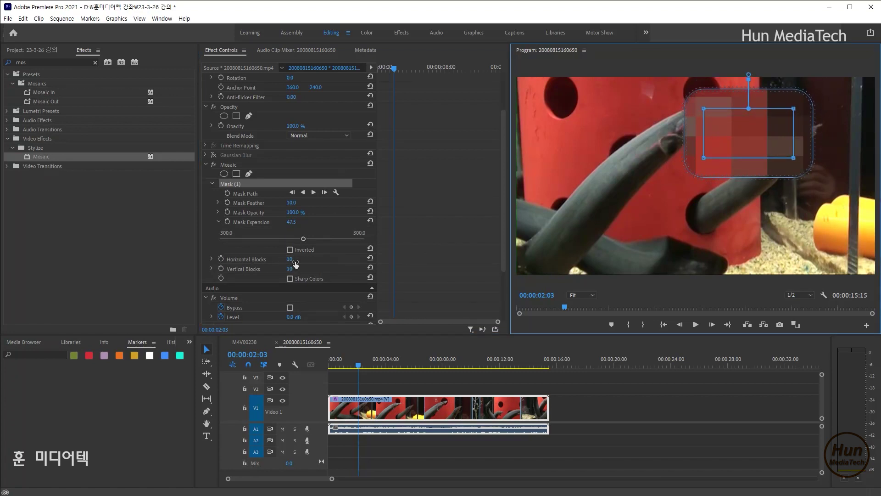
Set the Mosaic's Horizontal Blocks and Vertical Blocks to 20 each
click(212, 258)
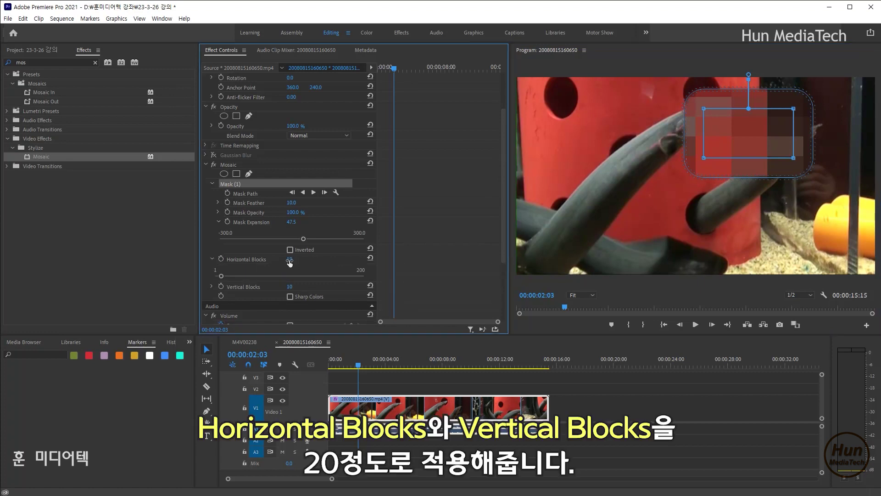
text(20)
key(Return)
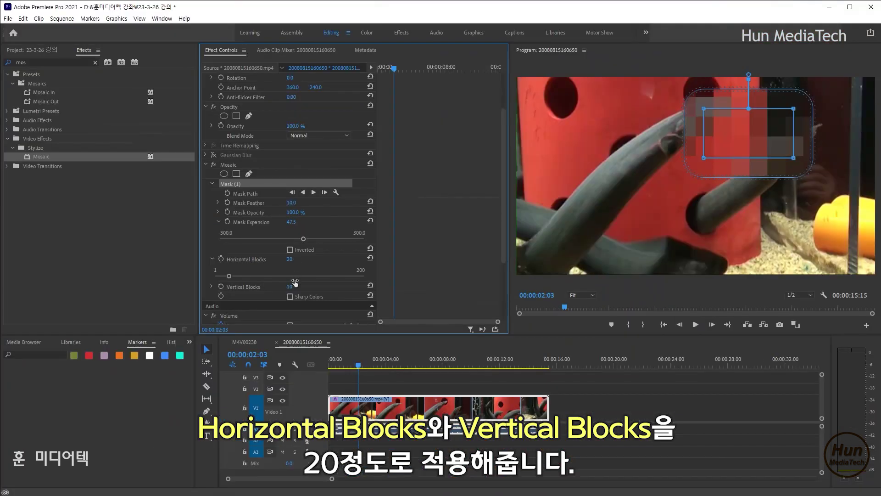
click(290, 286)
text(20)
key(Return)
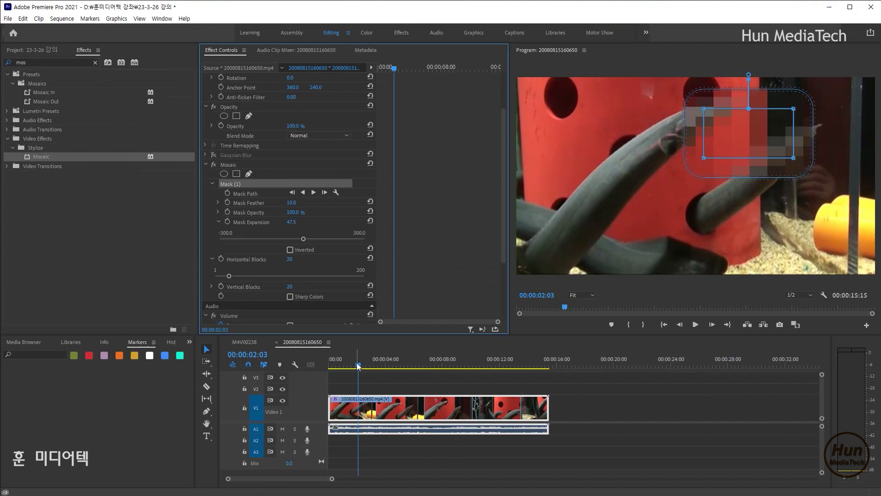
Play back, reposition the Mosaic mask on the eel's head, and raise Mask Expansion to 77.8
drag(358, 366, 321, 365)
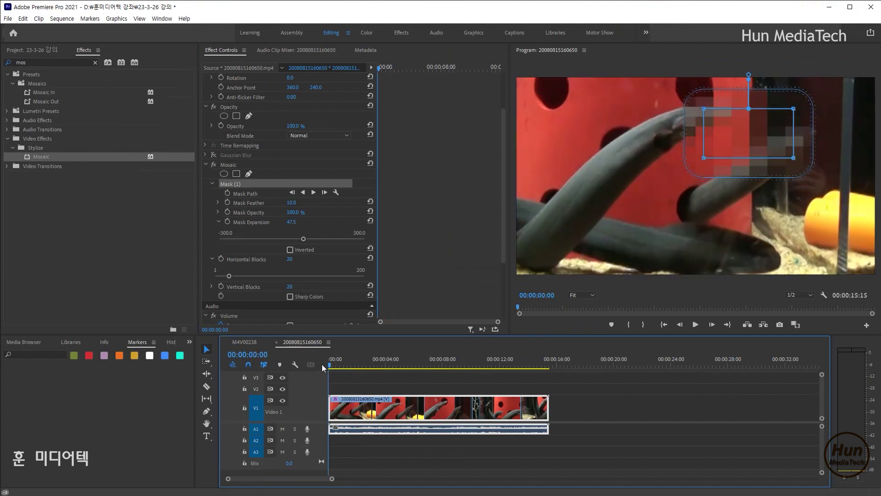
key(space)
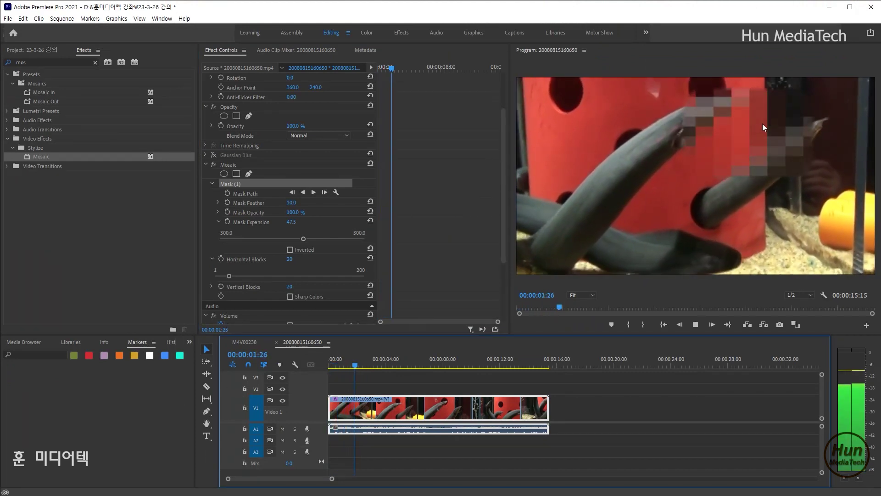
key(space)
drag(752, 136, 738, 148)
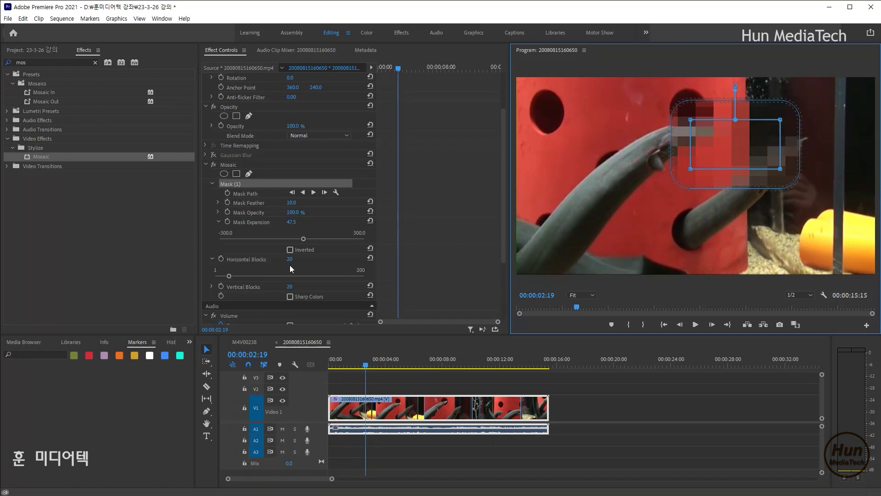
drag(304, 239, 311, 238)
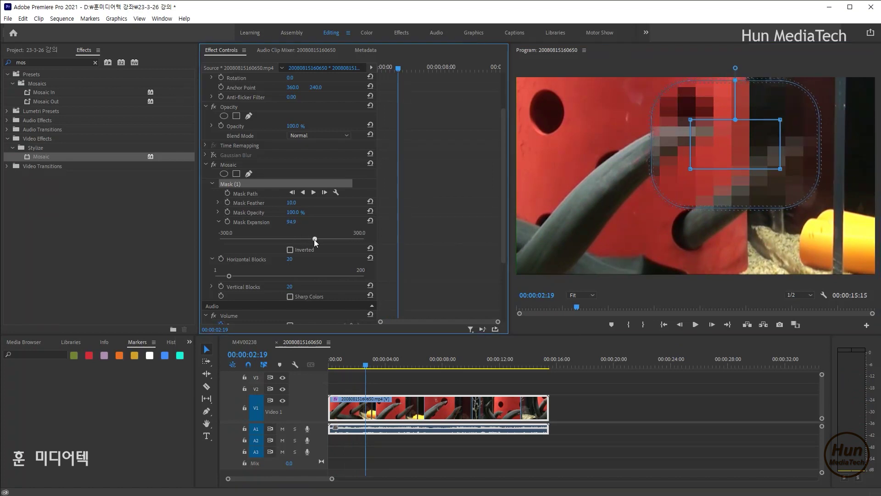
drag(738, 144, 730, 149)
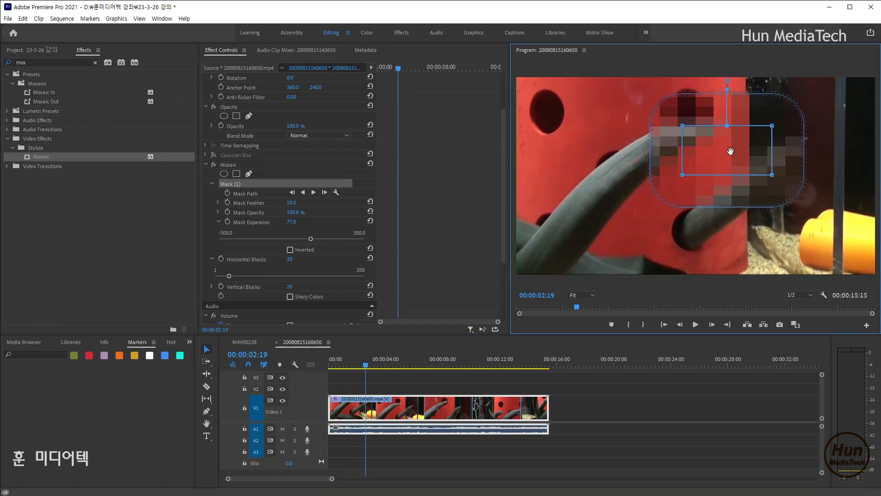
Set a Mask Path keyframe for the Mosaic mask at the clip's start
click(419, 61)
key(Home)
click(227, 193)
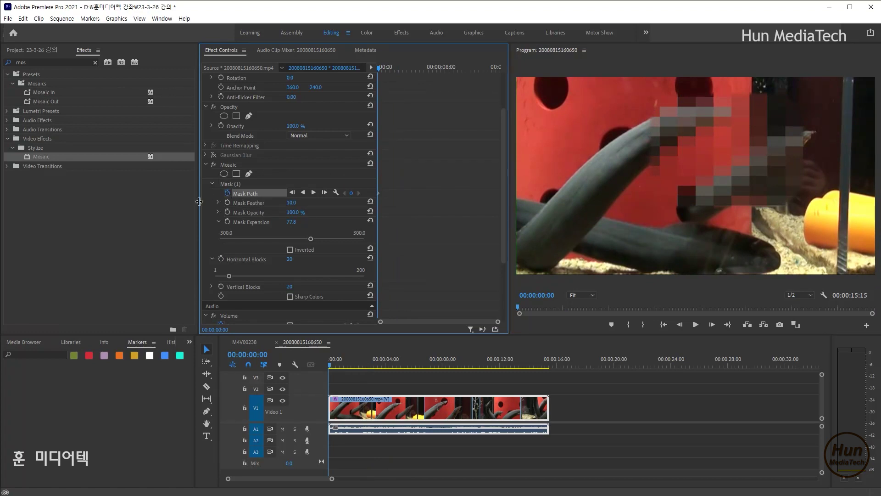
Keyframe the Mosaic mask over the eel at about 00:00:02:02 and 00:00:03:02
drag(198, 201, 176, 201)
click(212, 184)
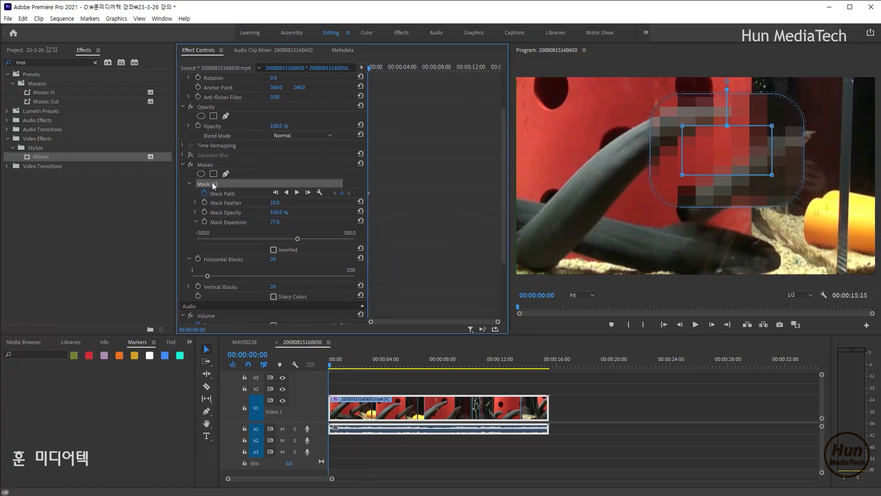
click(340, 366)
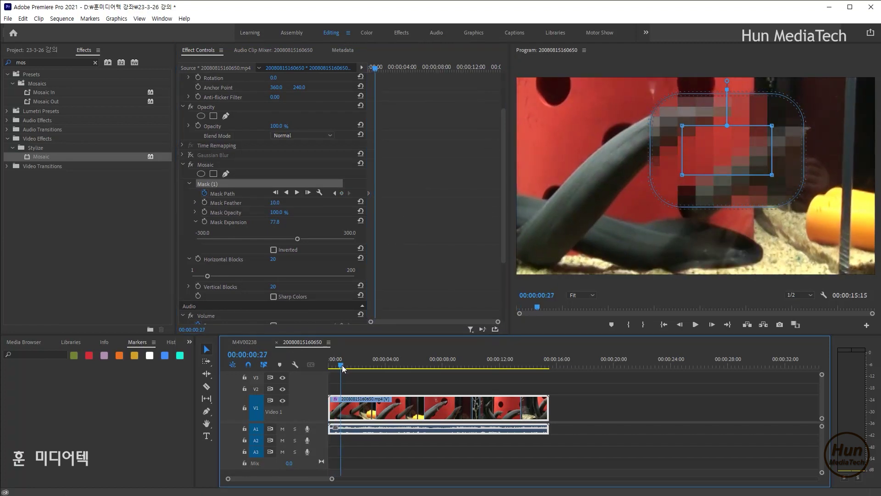
key(space)
key(space)
click(744, 138)
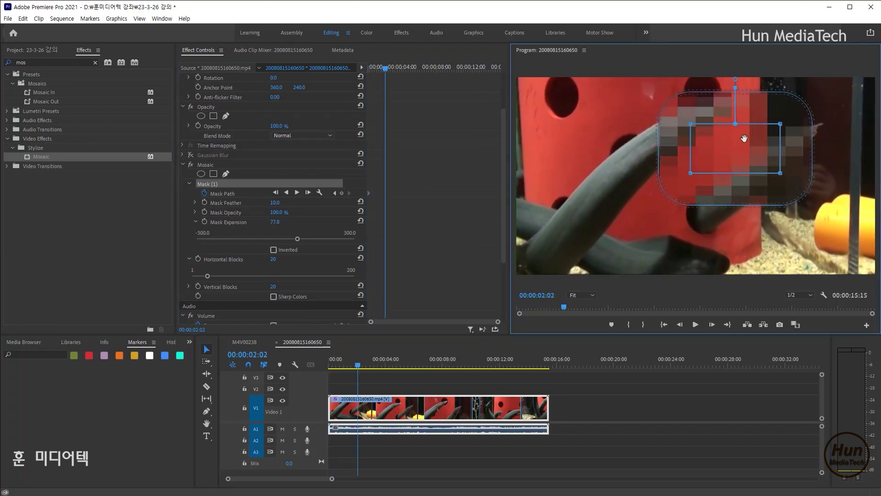
drag(744, 138, 765, 125)
click(364, 365)
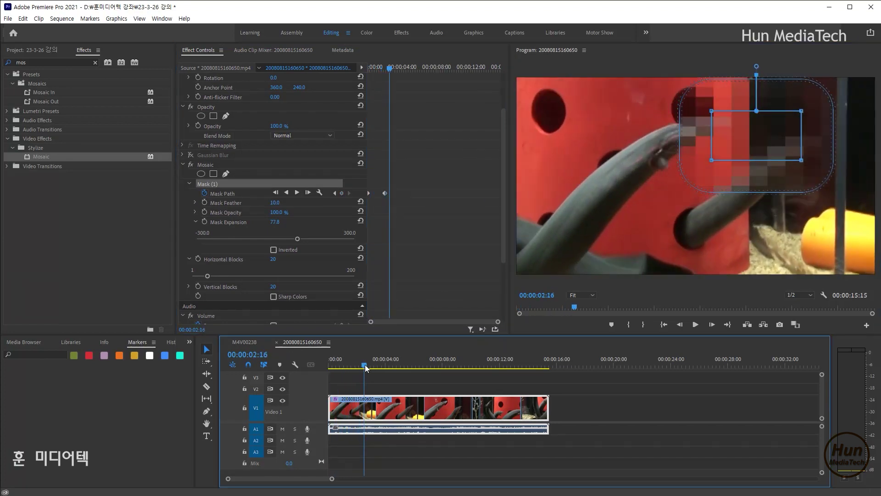
drag(365, 365, 373, 366)
drag(804, 120, 763, 144)
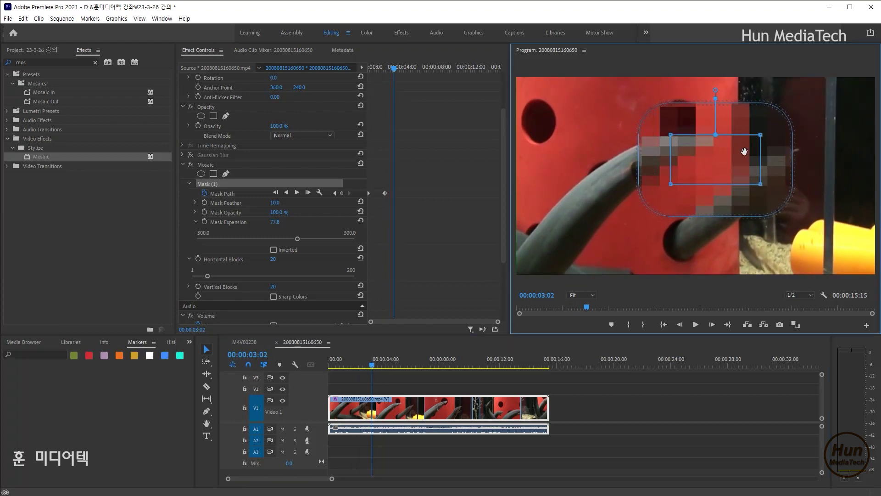
Around four seconds, reshape the mask's corners and add a left-edge vertex to cover the eel
drag(379, 364, 393, 365)
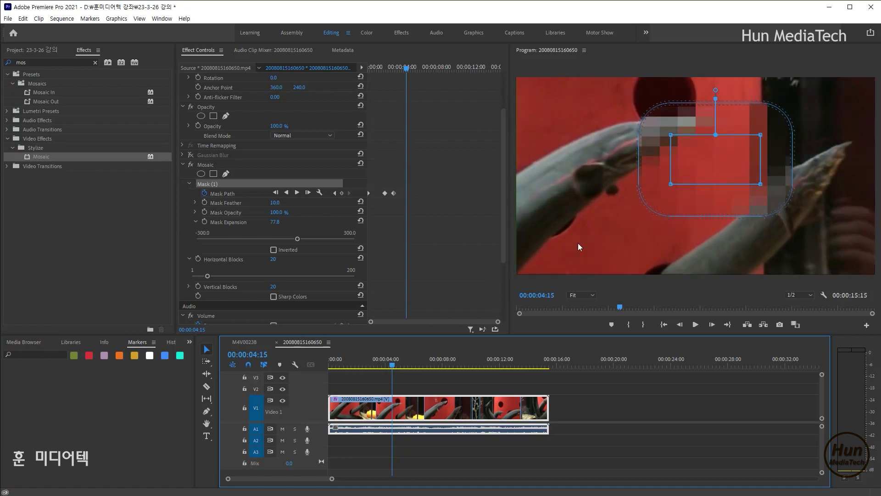
drag(671, 184, 654, 199)
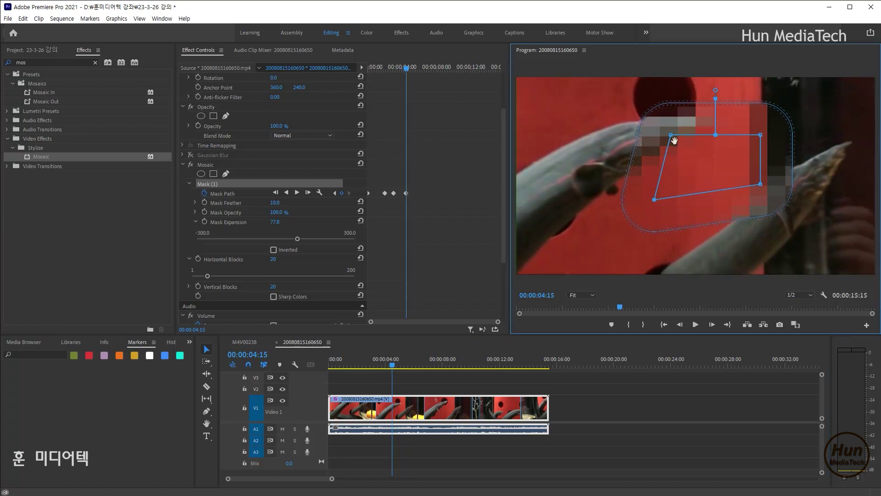
drag(666, 156, 647, 130)
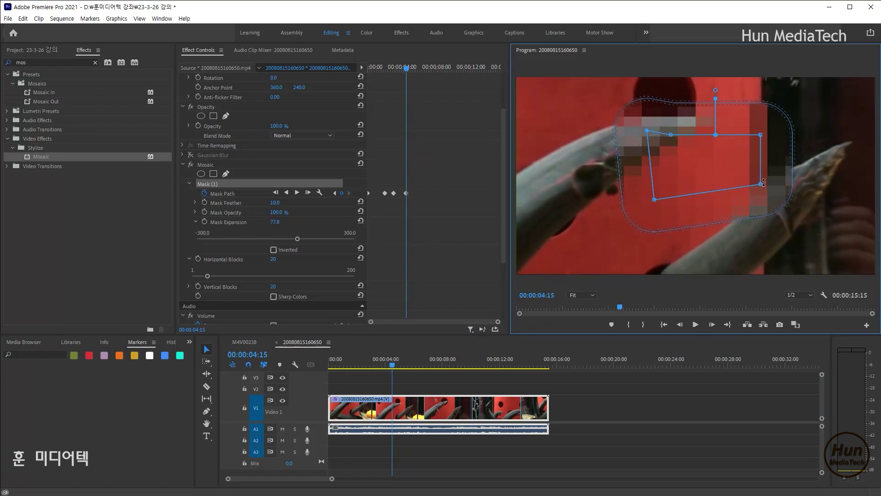
drag(764, 182, 807, 207)
drag(762, 136, 826, 132)
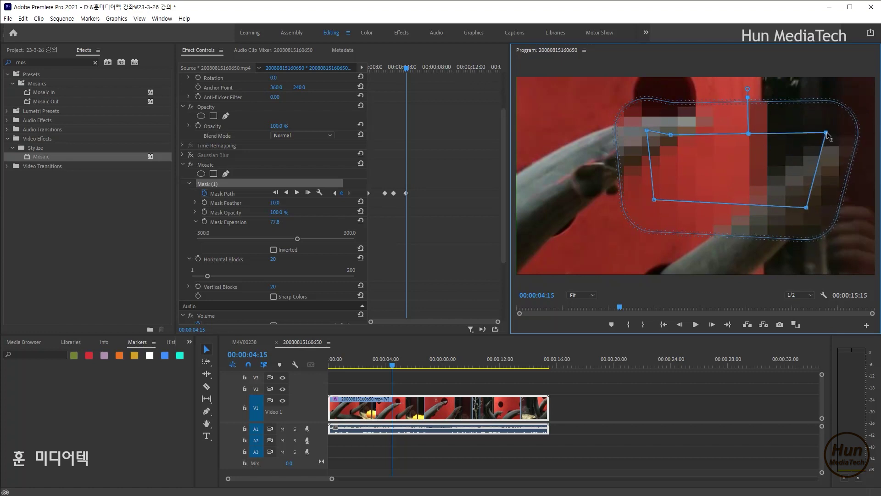
ctrl+click(671, 136)
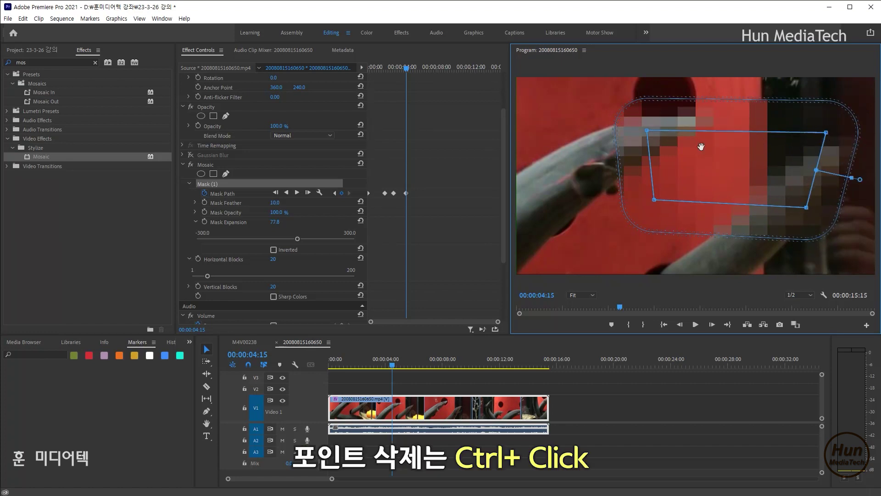
Play from the start to review the tracked mask, stopping near 00:00:03:06
drag(388, 67, 362, 65)
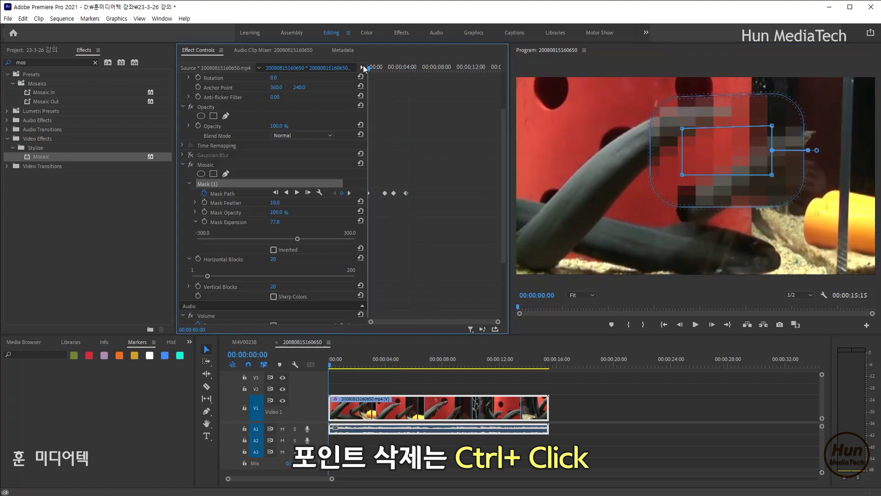
key(space)
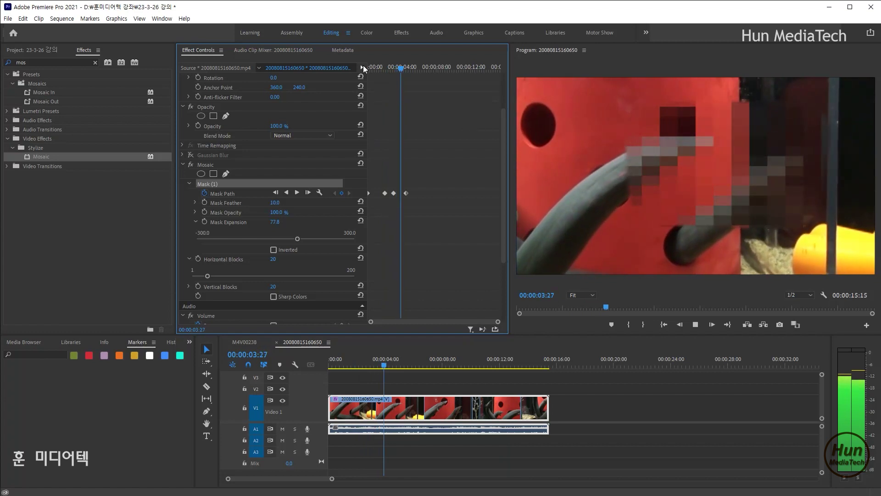
key(space)
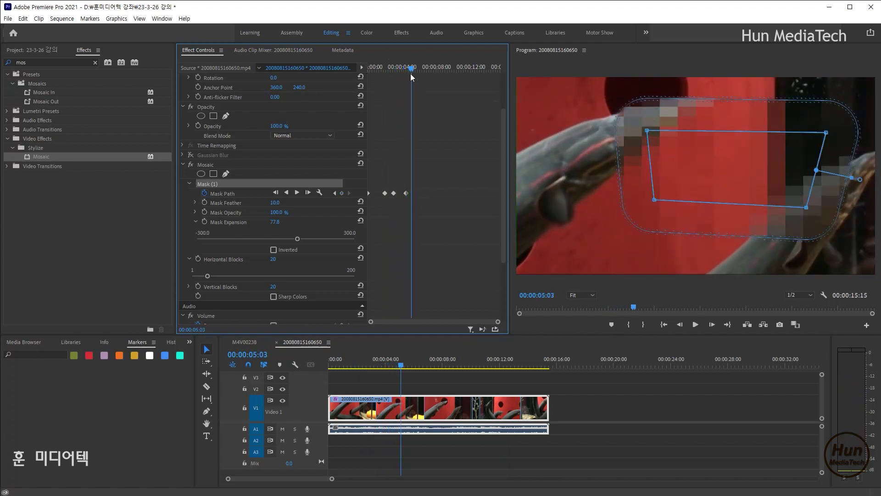
mouse_move(411, 74)
mouse_down()
mouse_move(388, 68)
mouse_move(396, 75)
mouse_up()
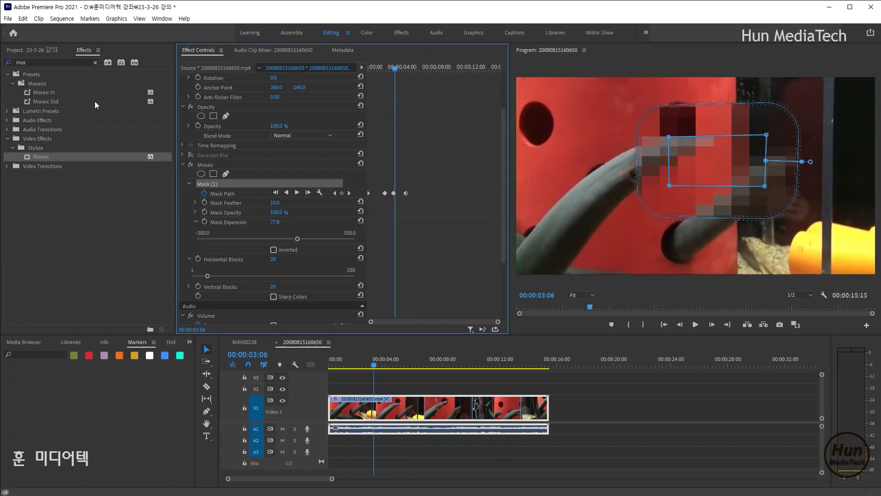
Create a new sequence named 00153 from the boat clip 00153.mp4
click(32, 51)
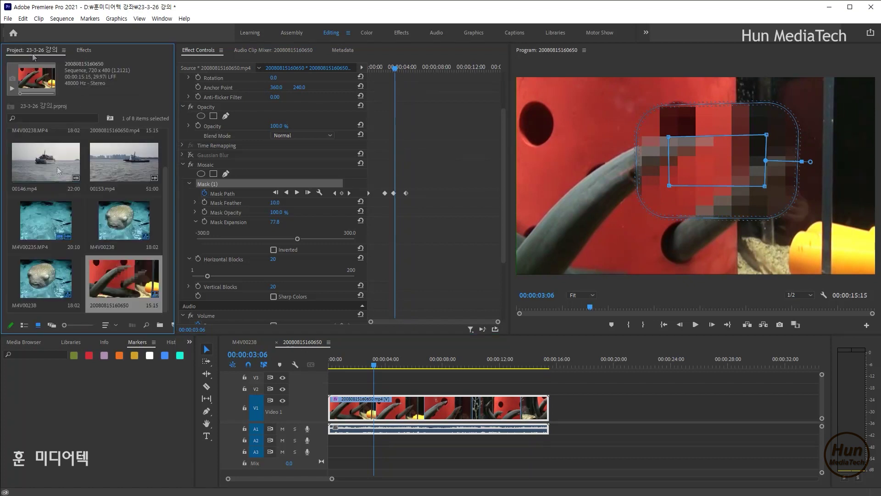
click(136, 166)
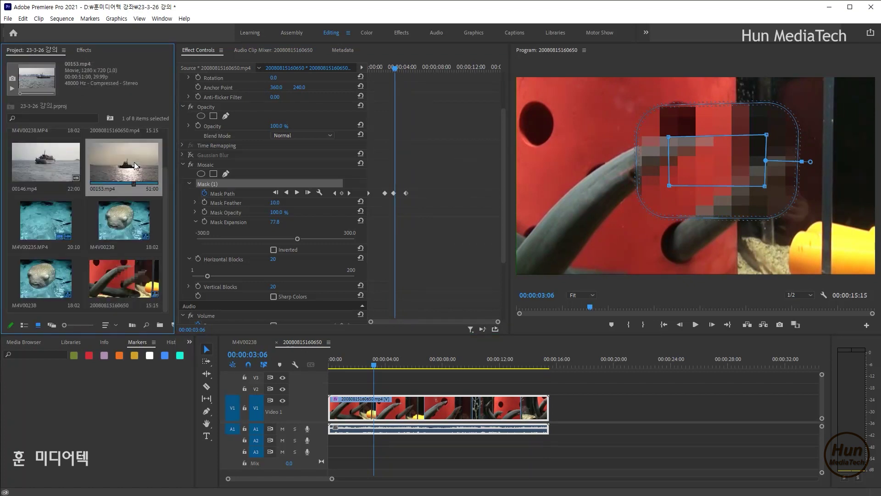
right_click(136, 166)
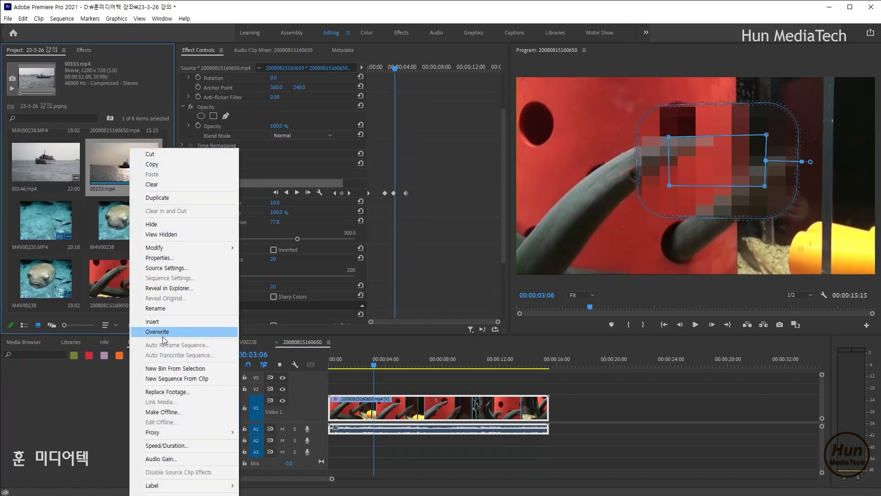
click(180, 380)
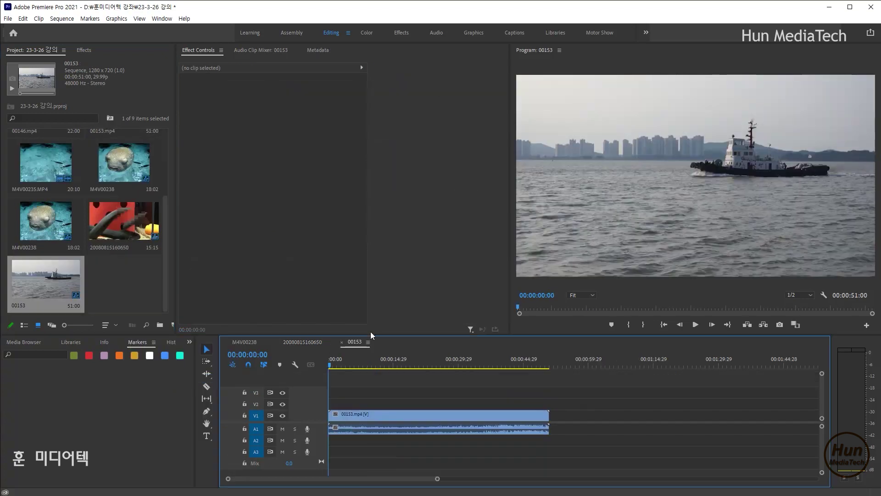
Clear the 'mos' search and drag Tint from Video Effects > Color Correction onto the boat clip on V1
click(84, 50)
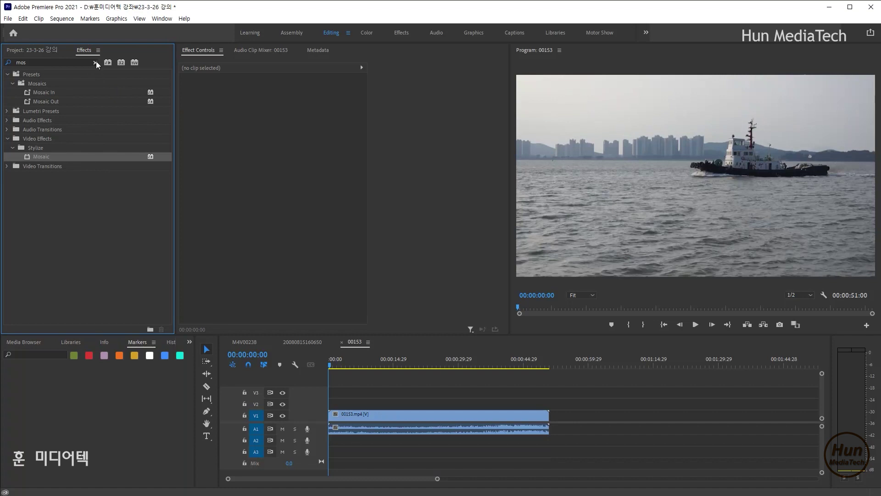
click(95, 62)
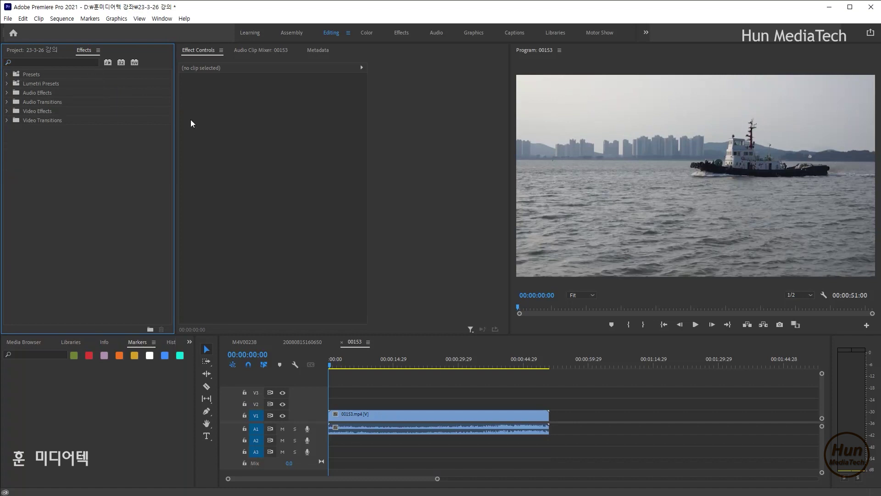
click(7, 93)
click(8, 93)
click(7, 111)
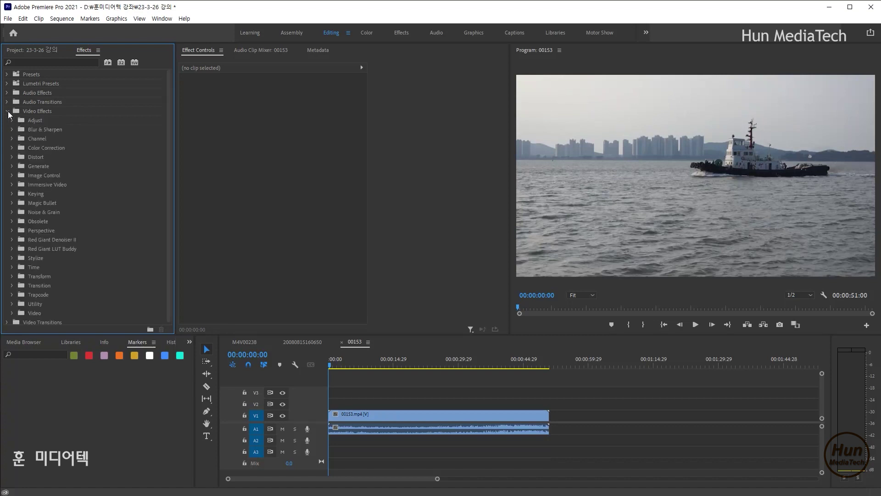
click(11, 148)
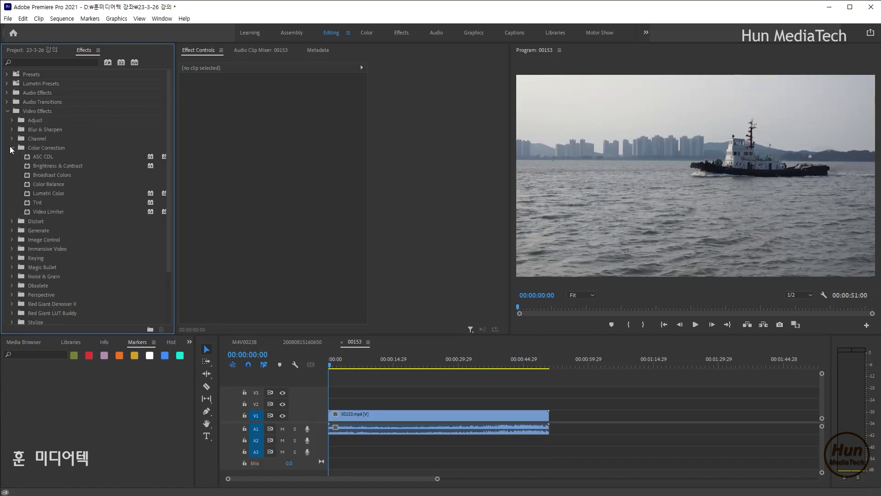
click(38, 206)
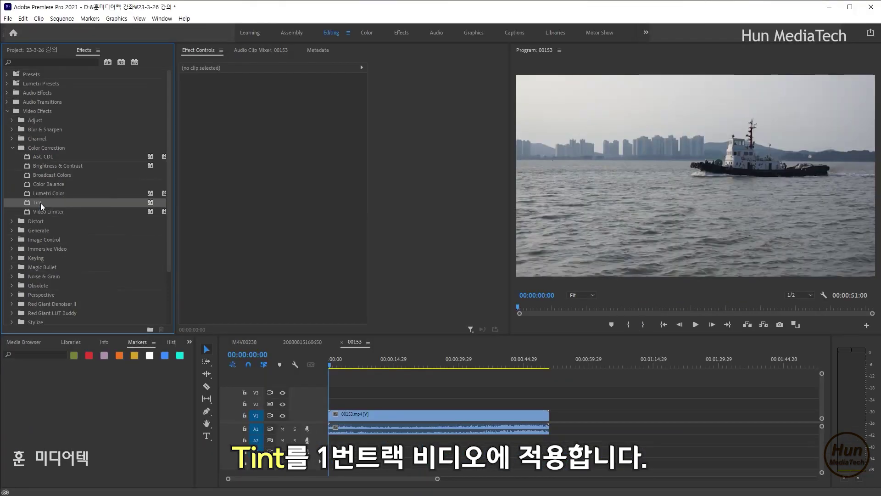
drag(41, 205, 367, 420)
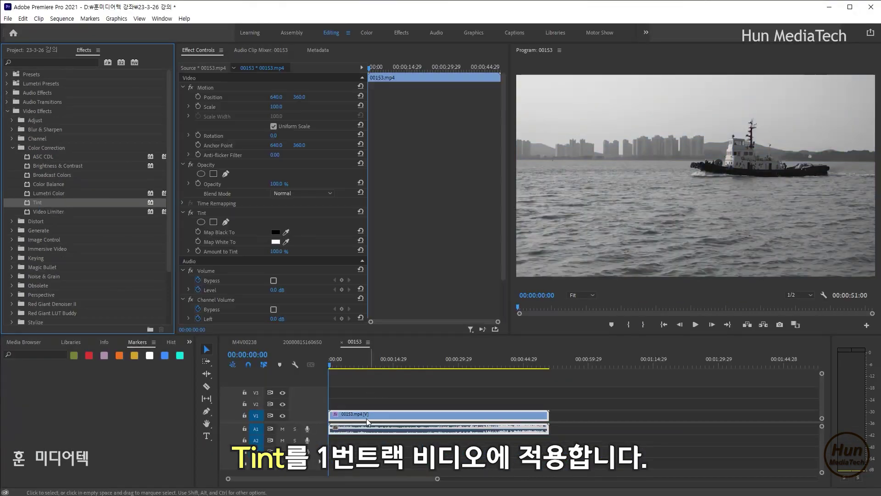
double_click(303, 415)
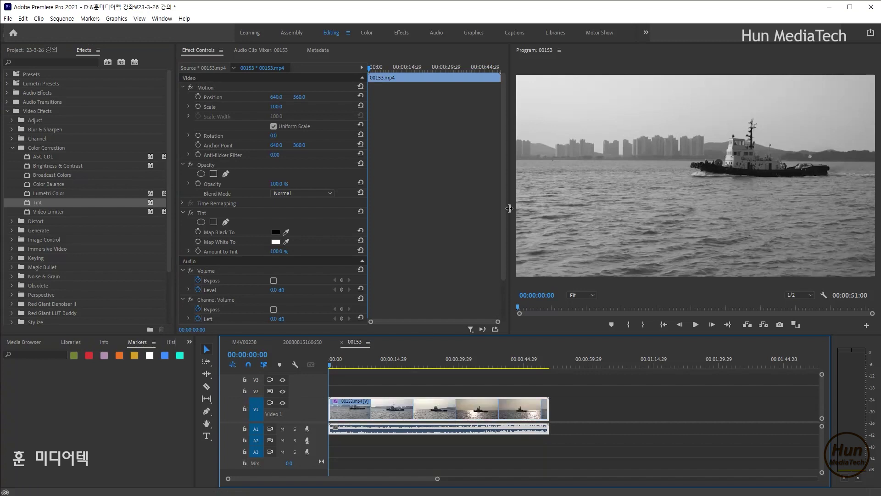
click(206, 214)
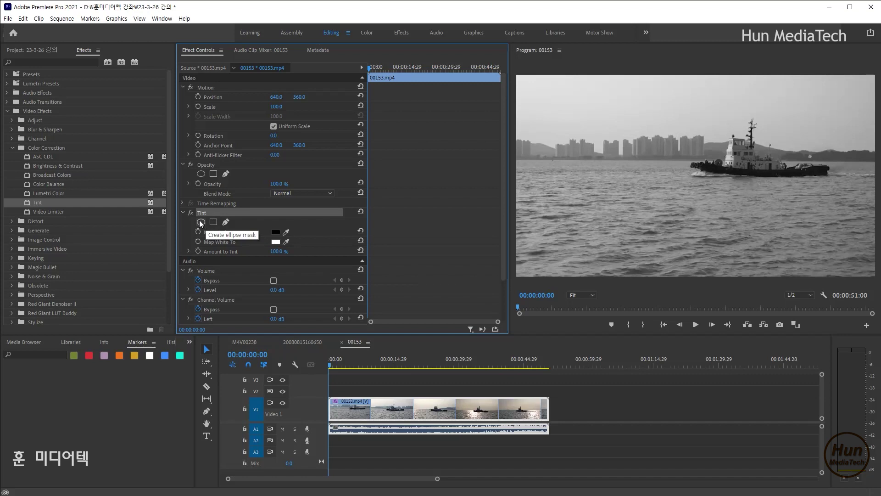
Add a 4-point polygon mask to Tint and shape it into a rectangle framing the boat
click(213, 221)
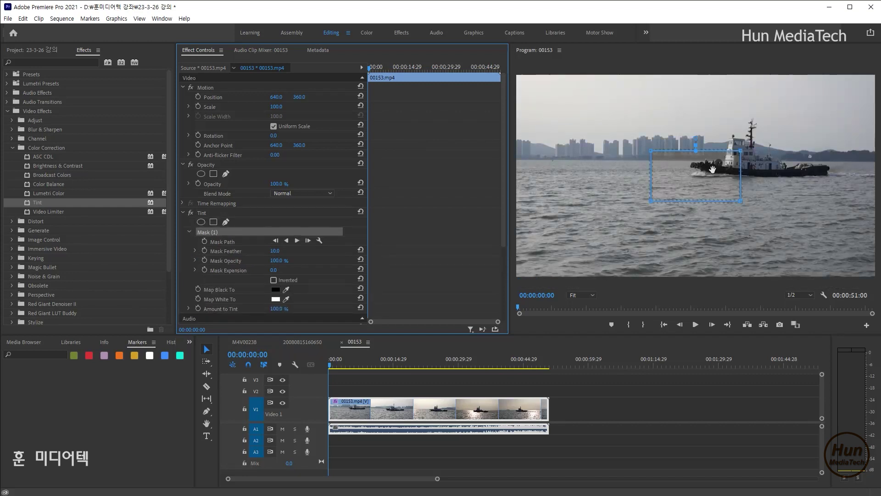
drag(712, 169, 734, 139)
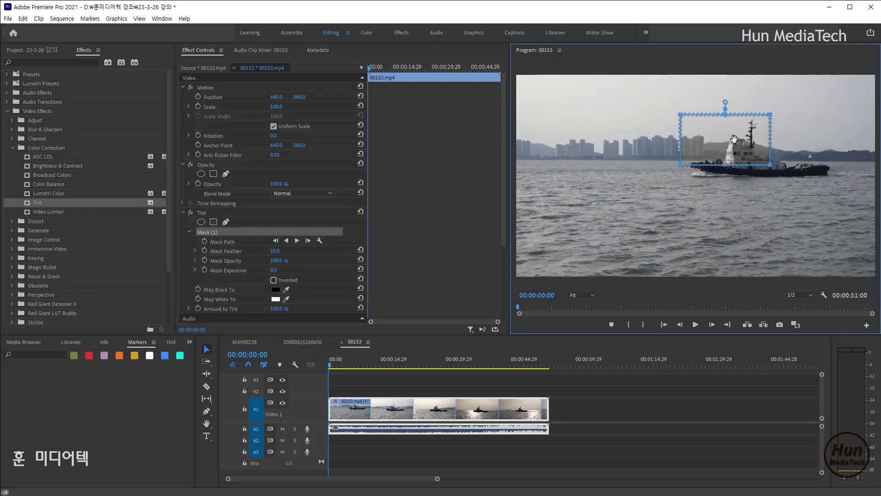
drag(771, 165, 833, 164)
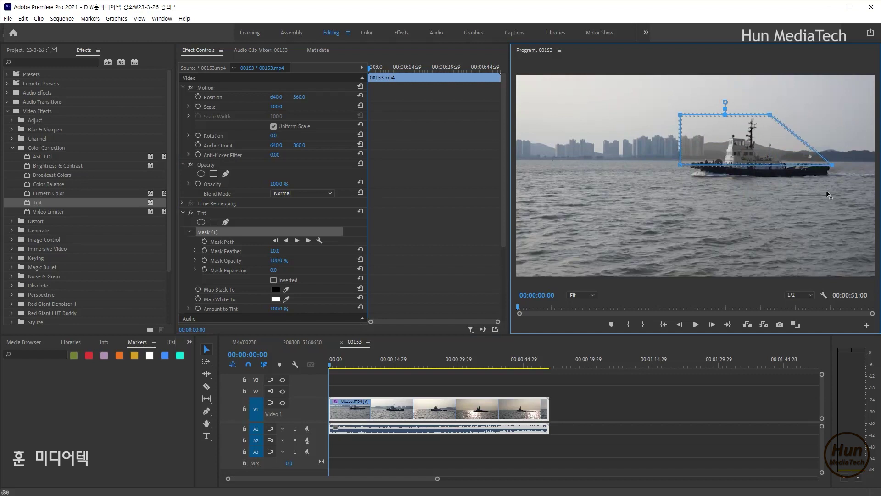
drag(770, 119, 857, 118)
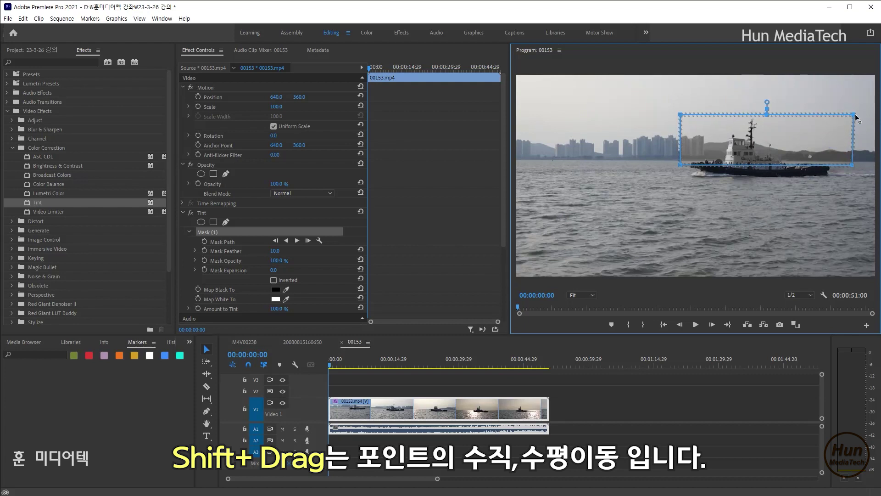
drag(856, 118, 855, 119)
drag(682, 168, 682, 196)
drag(854, 168, 853, 195)
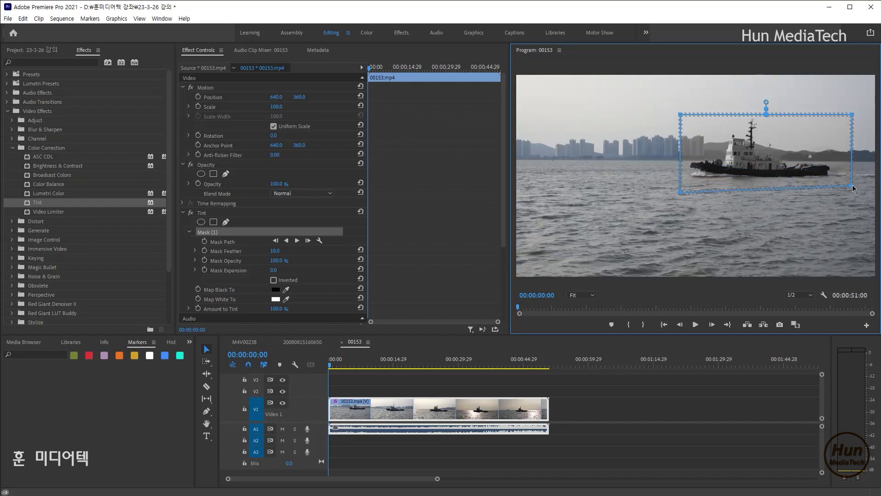
drag(807, 167, 796, 170)
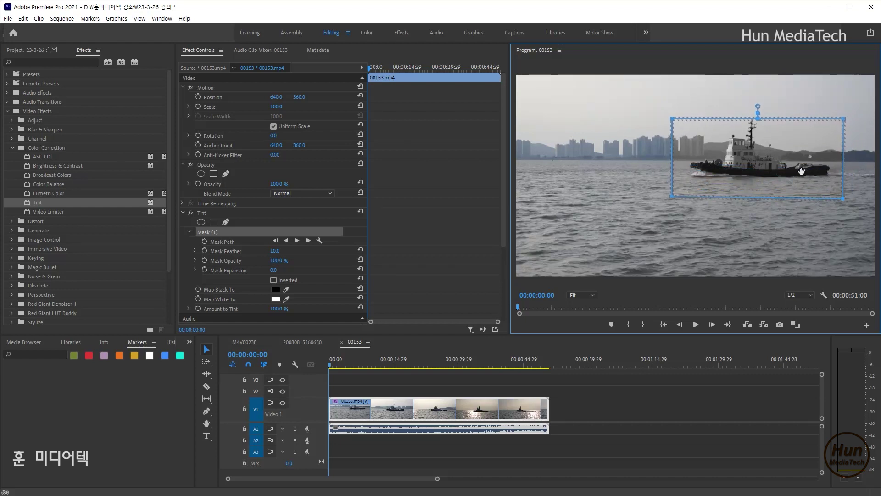
drag(748, 156, 747, 151)
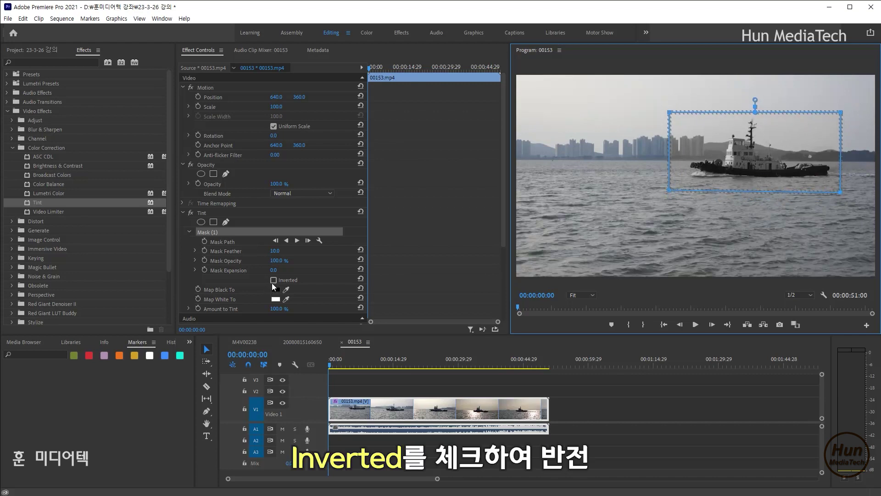
Invert the Tint mask and position the rectangle over the boat in an enlarged Program monitor
click(274, 280)
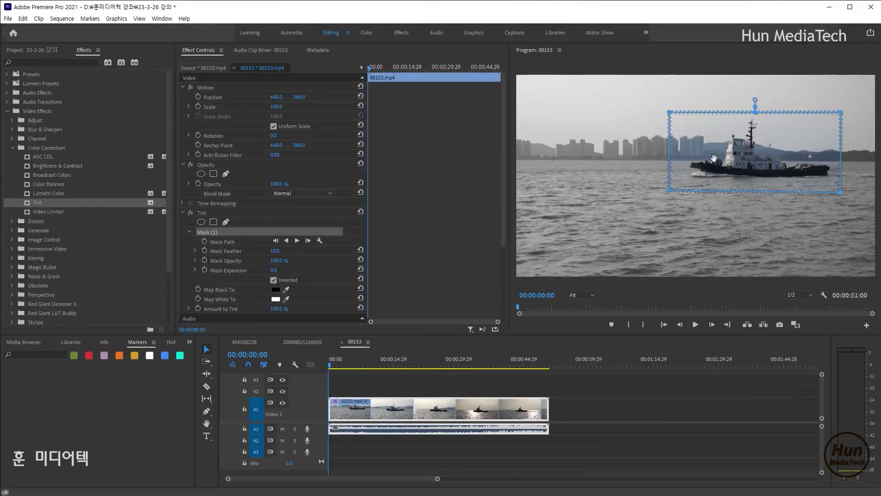
drag(719, 160, 721, 162)
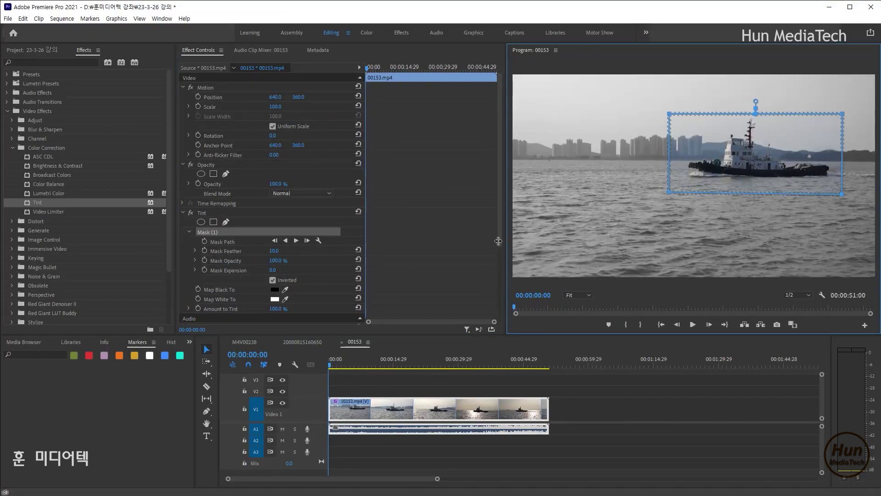
drag(510, 245, 484, 238)
key(space)
key(space)
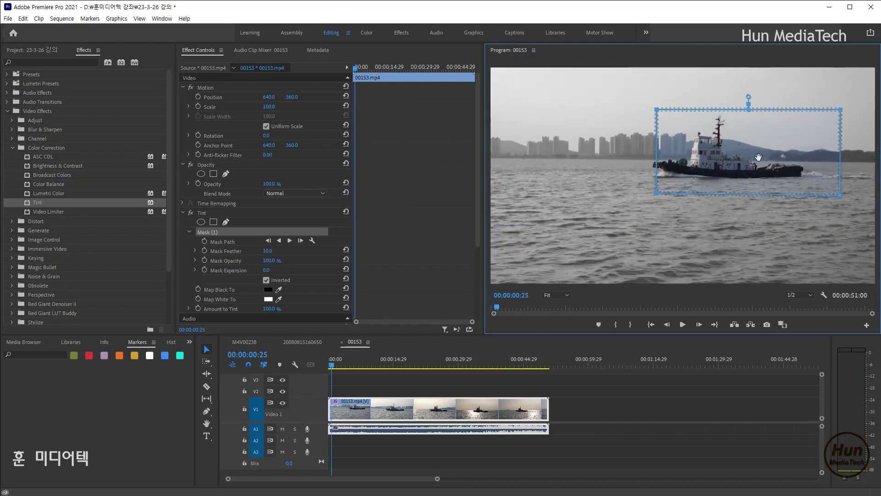
drag(732, 158, 717, 158)
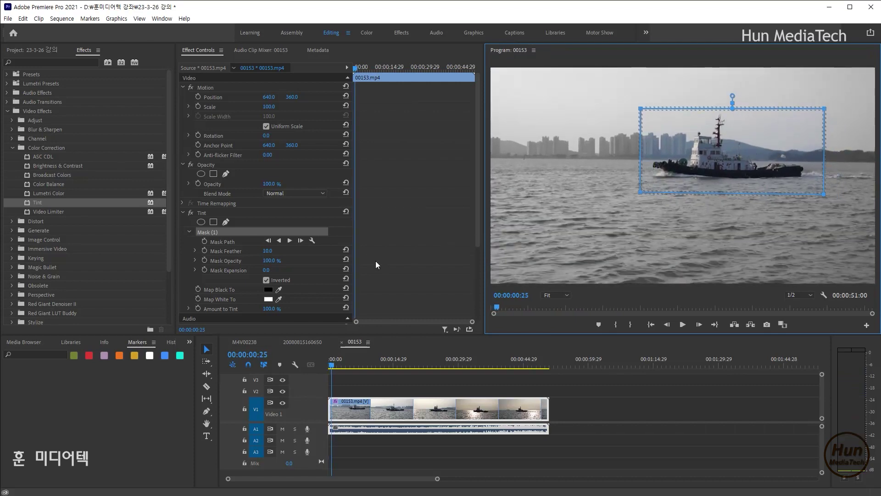
Set Tint's Map Black To colour to dark rust brown (5E2F09) and nudge the mask left
click(268, 290)
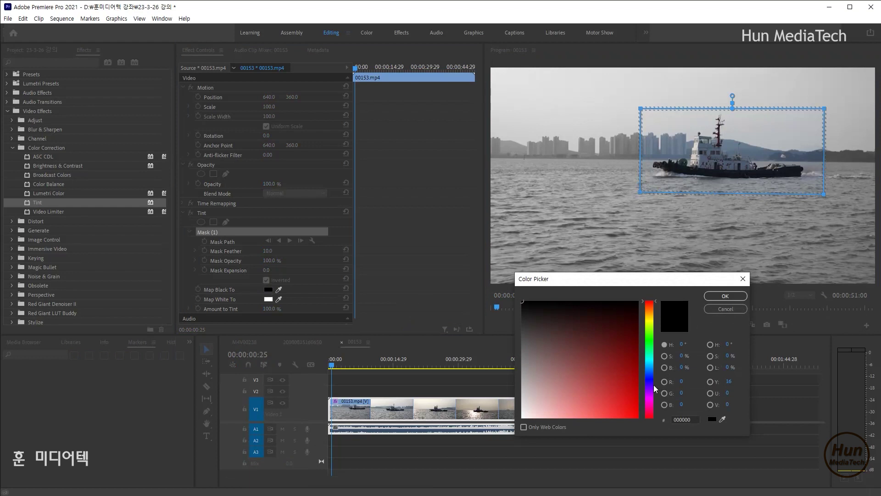
drag(650, 387, 653, 309)
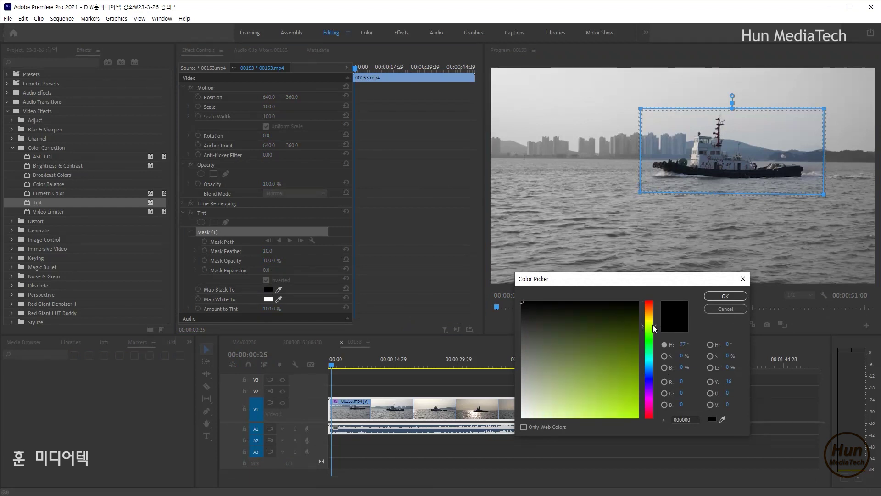
mouse_move(596, 418)
mouse_down()
mouse_move(582, 431)
mouse_move(624, 356)
mouse_up()
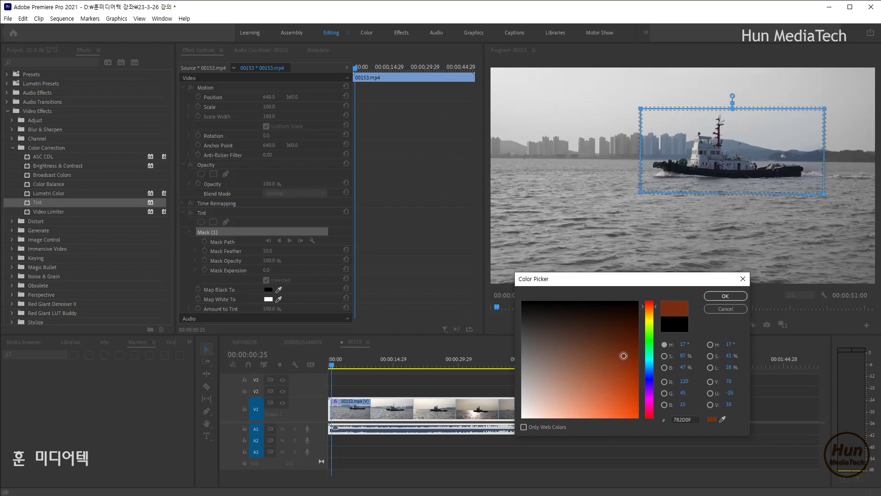
click(655, 308)
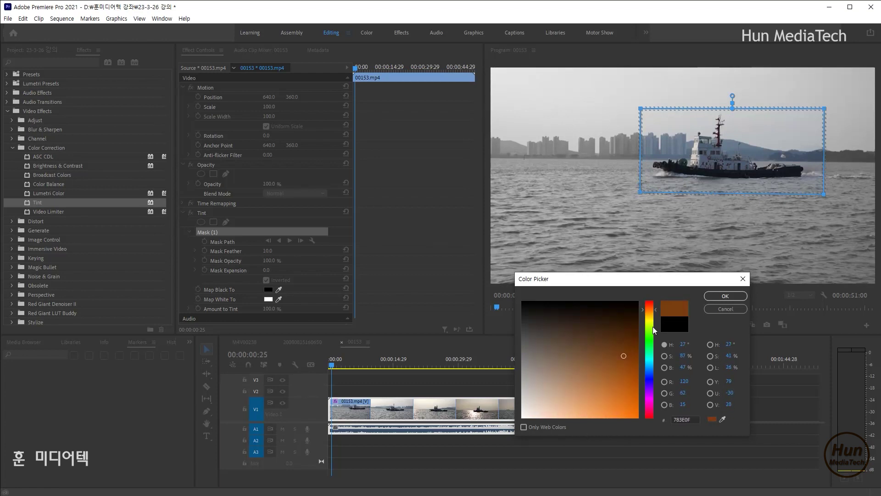
click(627, 344)
drag(626, 344, 627, 343)
click(725, 296)
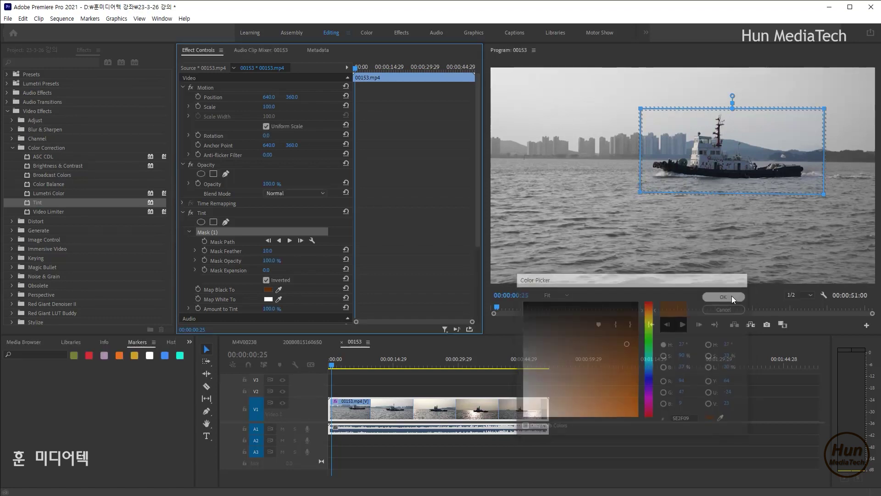
drag(742, 151, 734, 152)
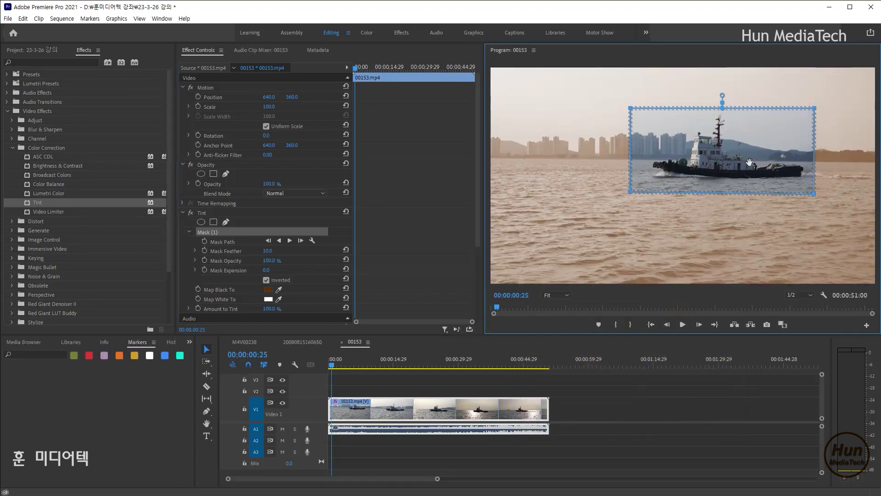
Align the mask with the boat at the clip start and enable the Mask Path stopwatch
click(334, 365)
drag(335, 366, 330, 367)
drag(696, 175, 725, 175)
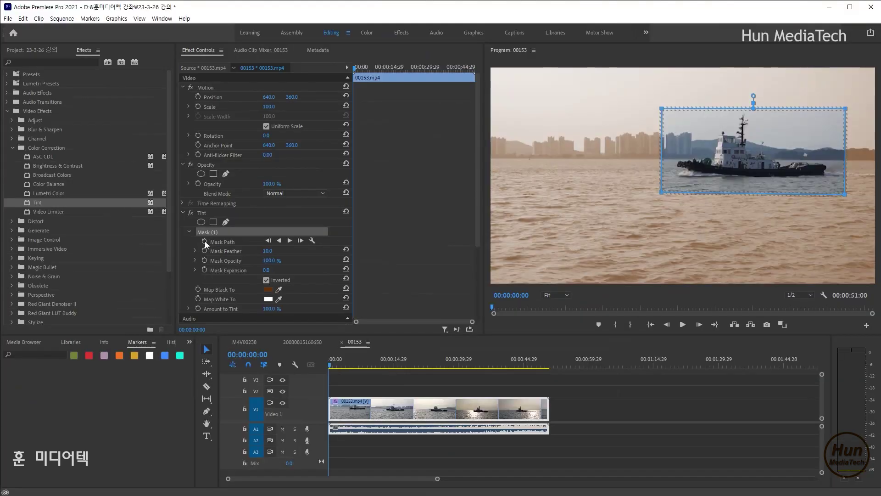
click(205, 241)
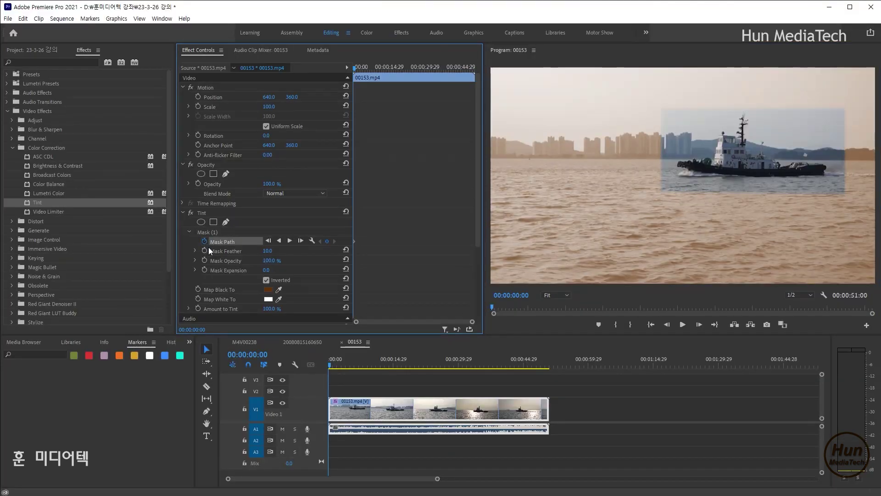
Reposition the mask onto the boat at about 3, 8 and 12 seconds to add keyframes
drag(331, 365, 343, 368)
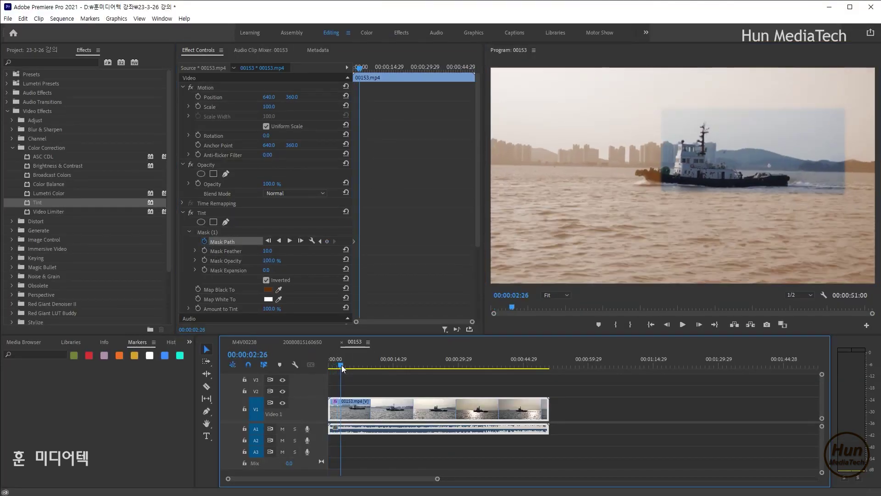
click(282, 230)
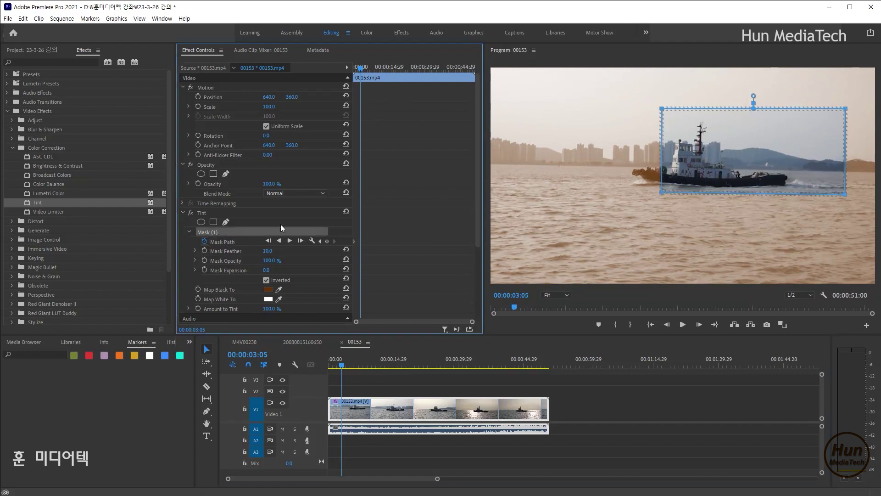
drag(797, 165, 755, 172)
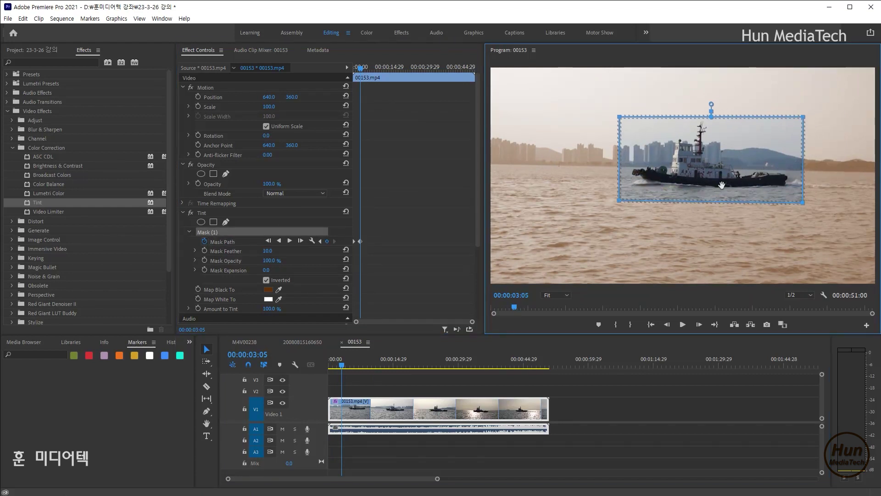
drag(361, 68, 372, 68)
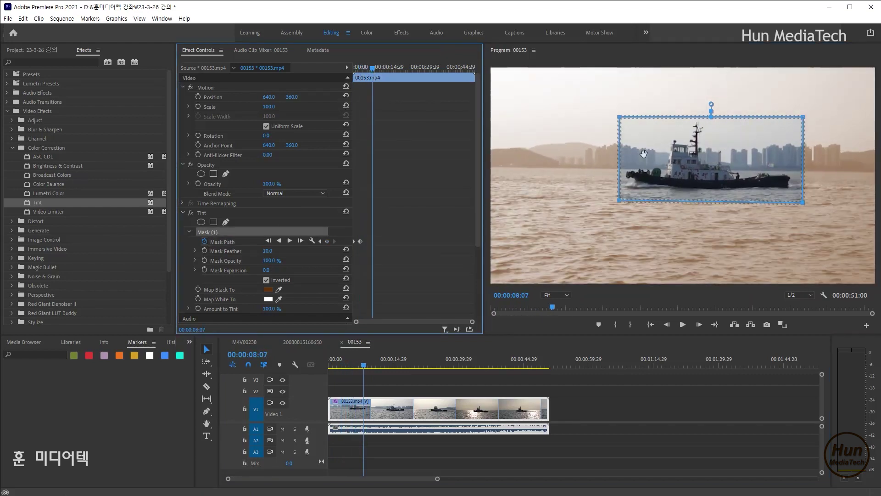
mouse_move(705, 181)
mouse_down()
mouse_move(692, 178)
mouse_move(701, 179)
mouse_up()
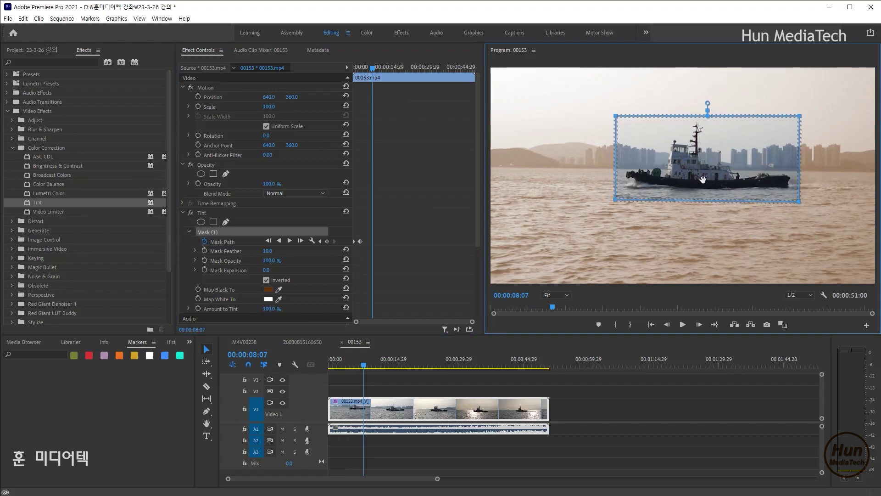
click(380, 69)
drag(380, 69, 381, 69)
drag(707, 174, 715, 170)
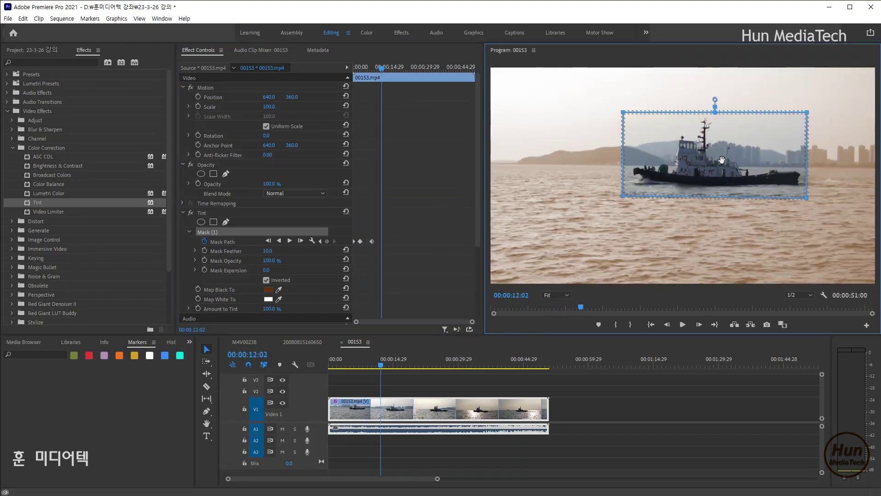
Play the boat clip from the start to check the tracked mask
click(355, 68)
key(space)
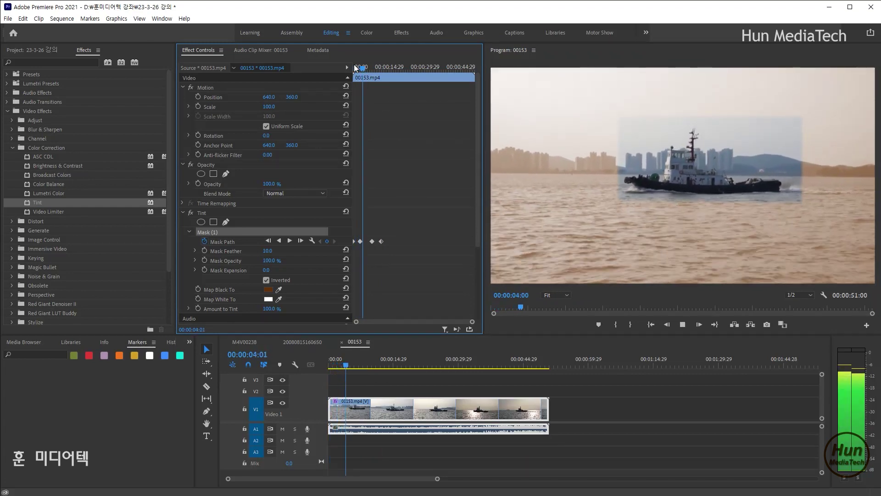
key(space)
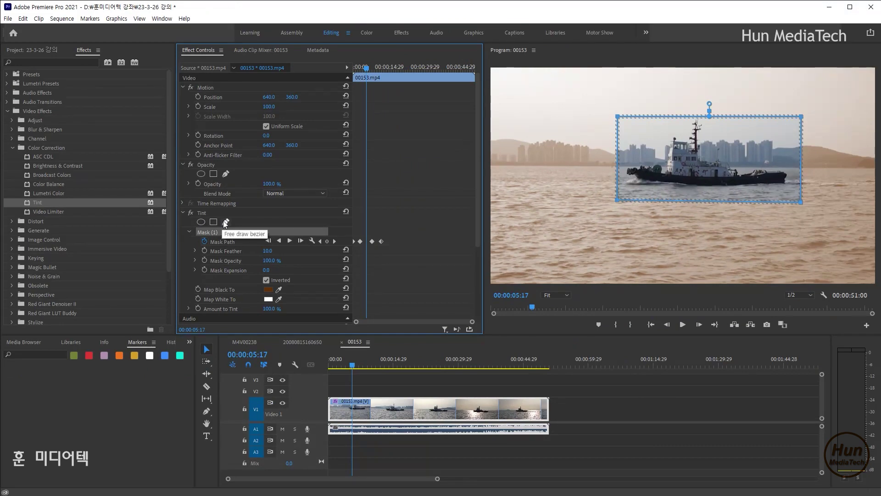
click(307, 342)
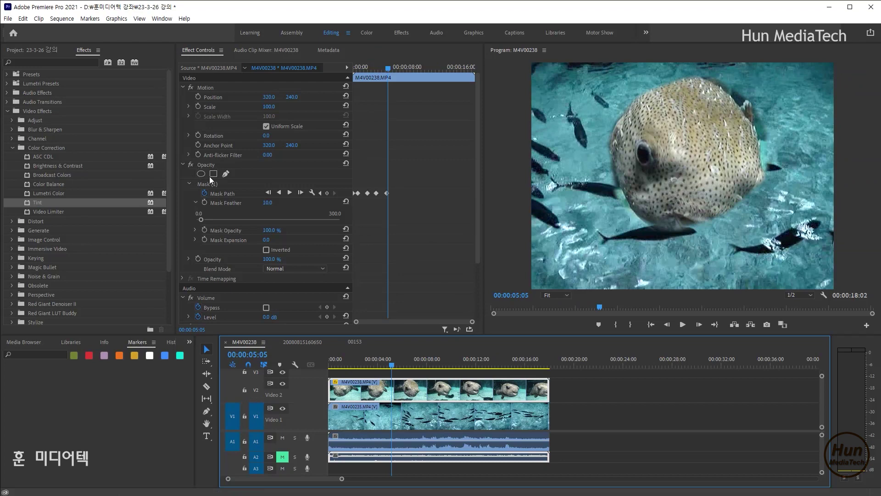
click(295, 342)
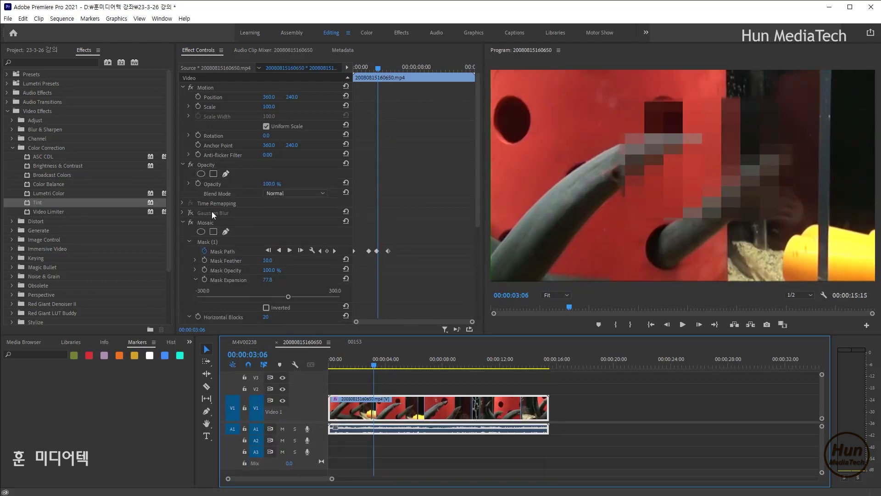
click(211, 224)
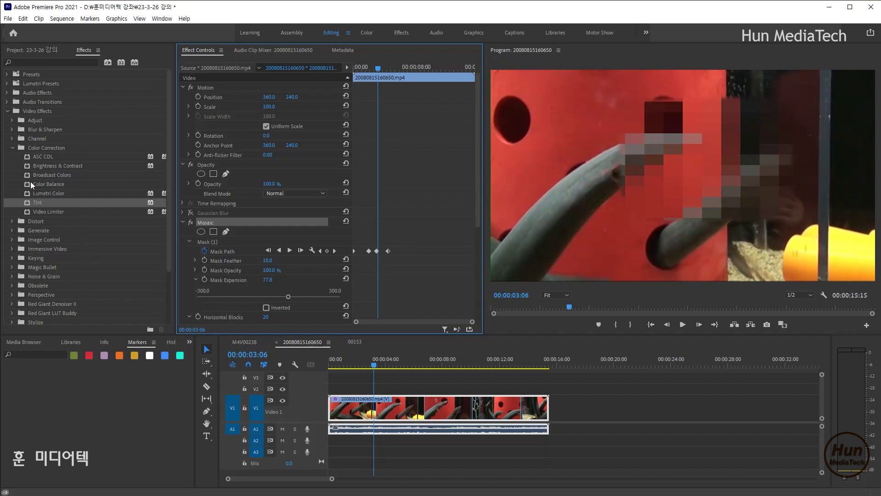
click(354, 342)
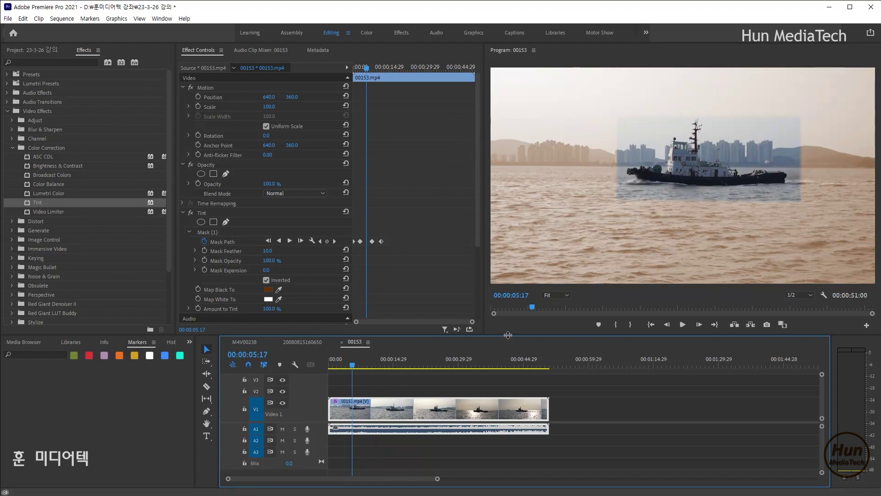
drag(506, 337, 514, 348)
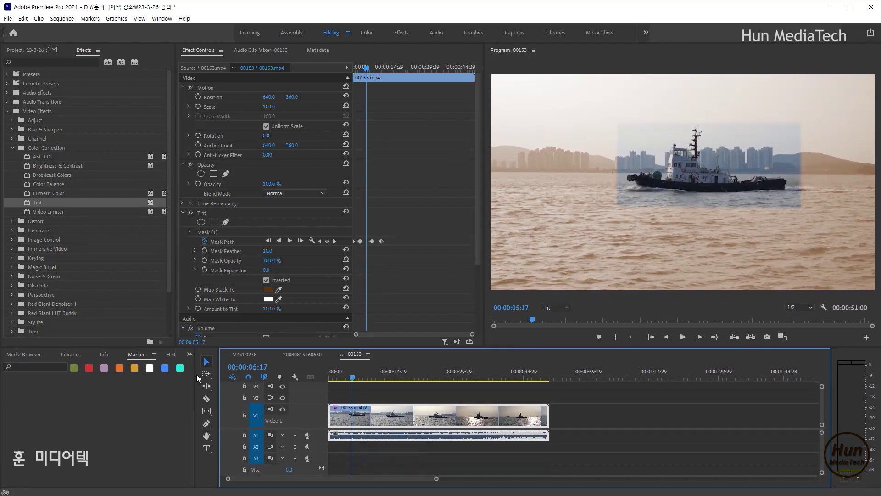
drag(195, 375, 140, 372)
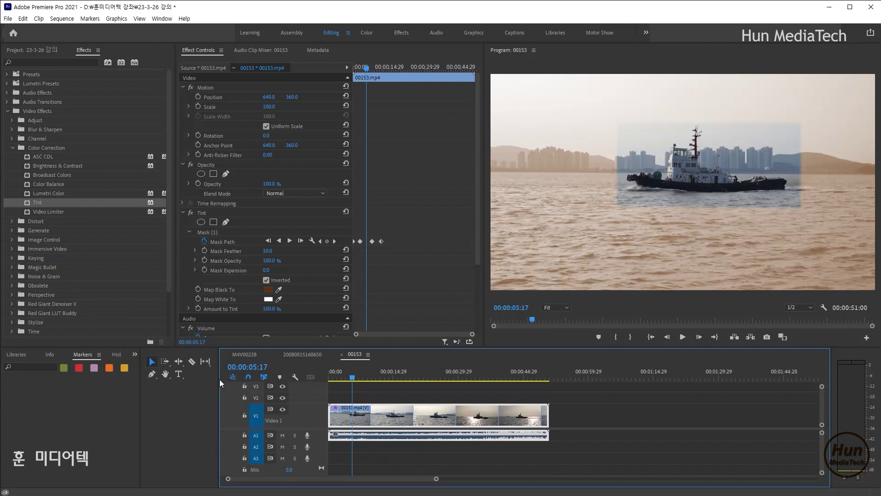
drag(220, 383, 180, 384)
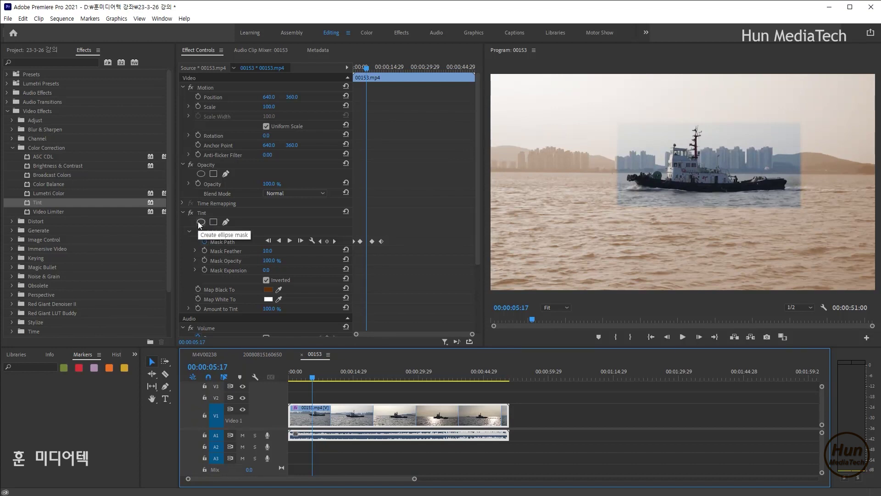
click(269, 352)
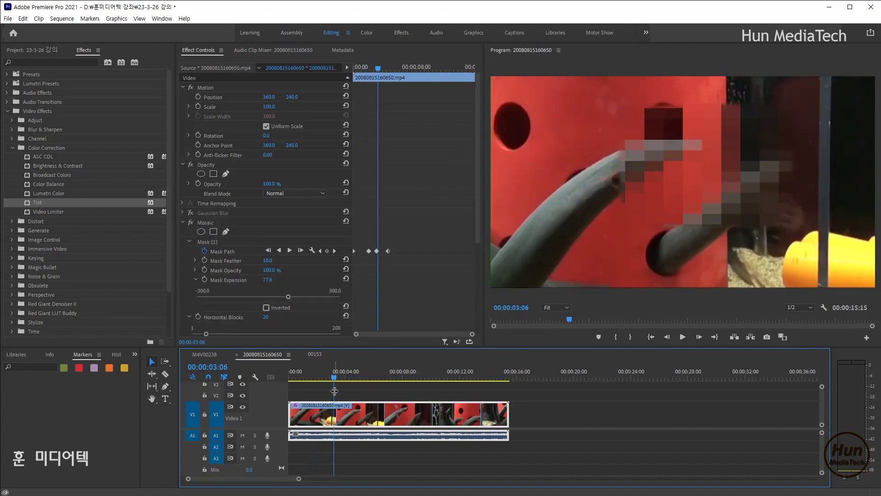
click(214, 225)
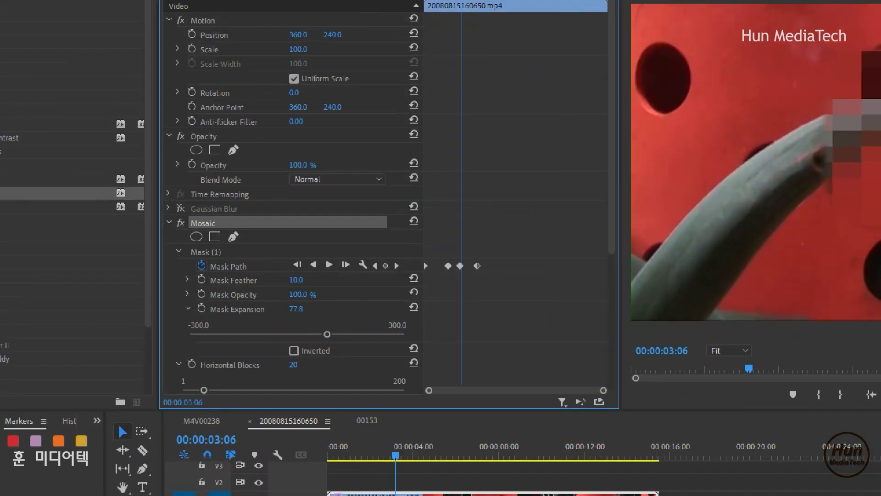